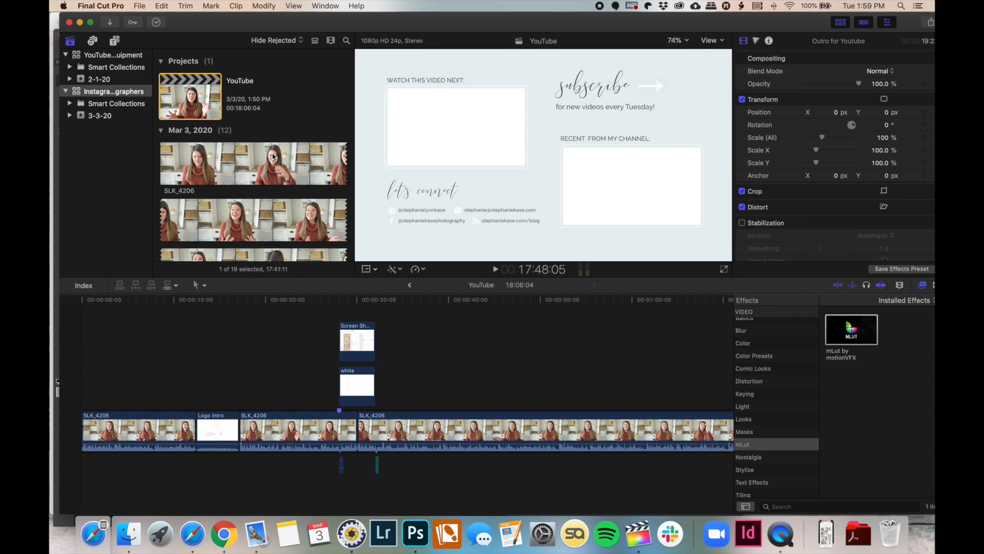
pyautogui.click(61, 152)
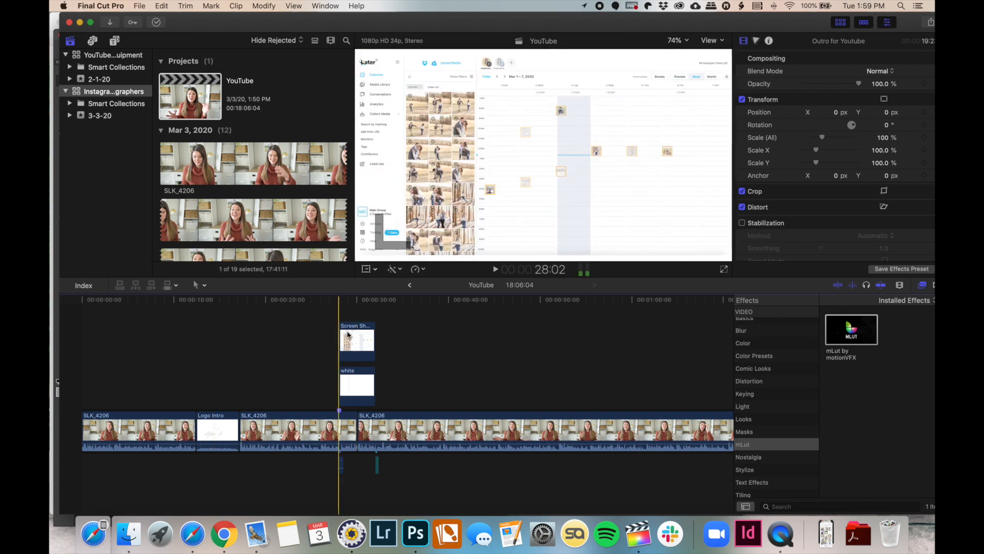
pyautogui.click(469, 354)
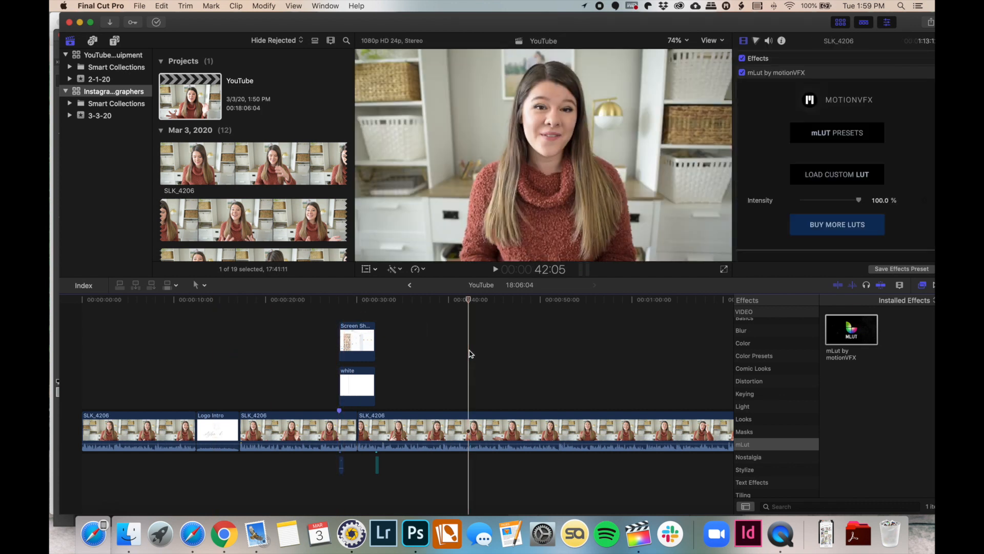
pyautogui.hscroll(20, 470, 354)
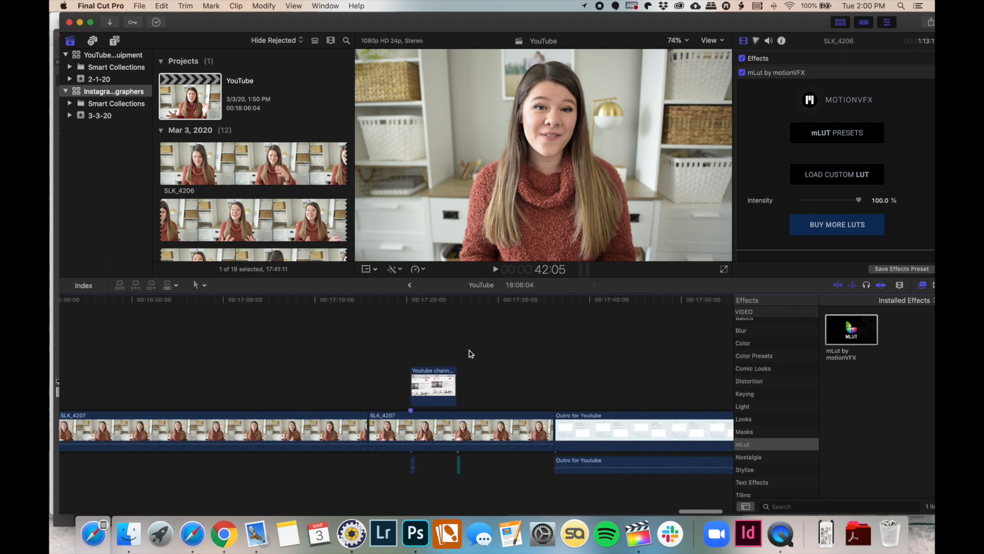
pyautogui.hscroll(-20, 470, 354)
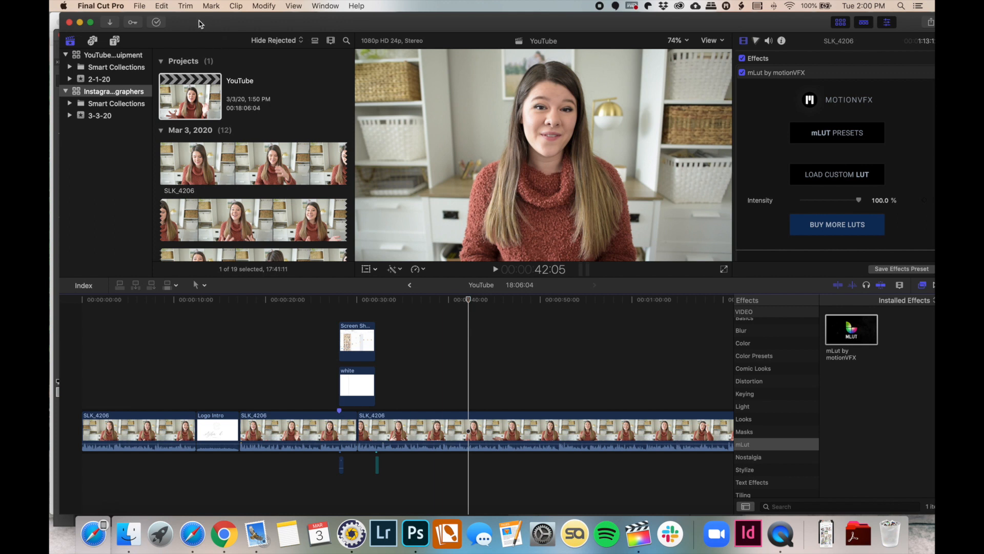
# Start a new project in the current library and name it IGTV
pyautogui.moveTo(200, 23); pyautogui.dragTo(190, 23)
pyautogui.click(139, 6)
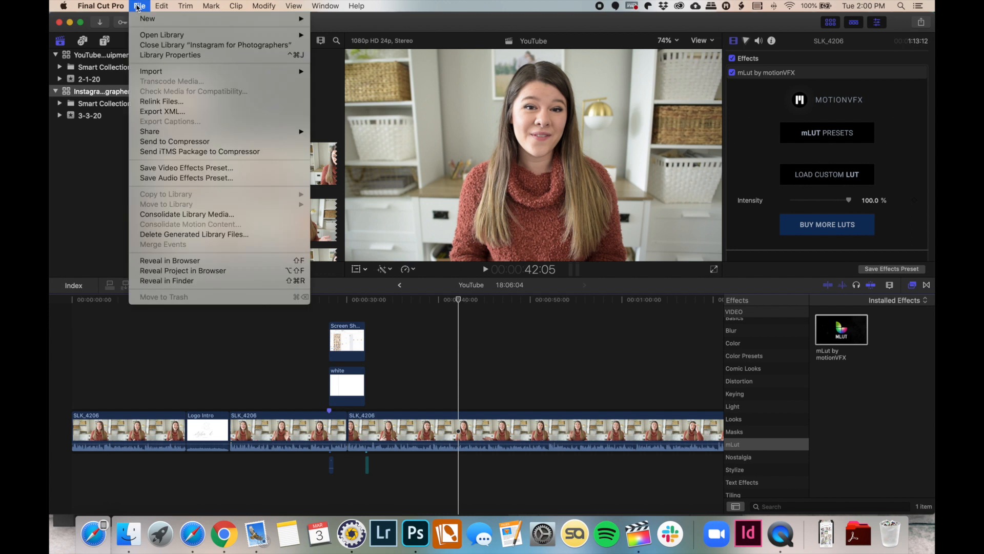
pyautogui.moveTo(144, 19)
pyautogui.click(343, 22)
pyautogui.write('IGTV')
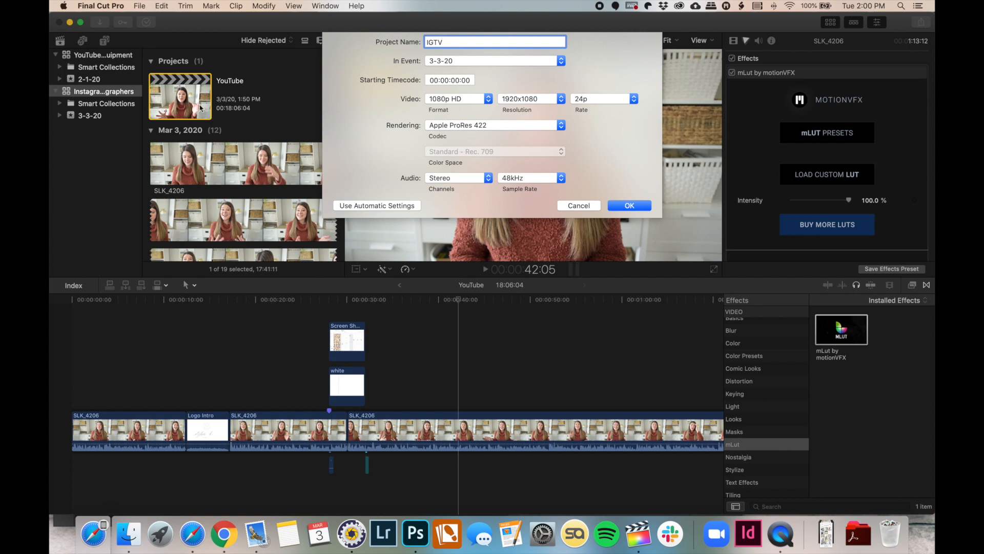
# Set the new project's video format to Custom with a 1080 x 1920 resolution and create it
pyautogui.click(475, 100)
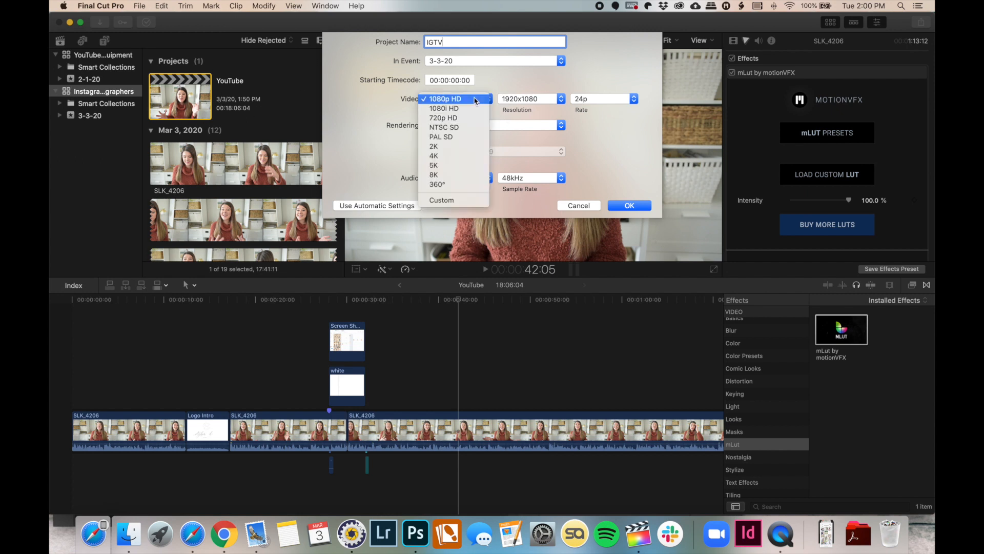
pyautogui.click(475, 100)
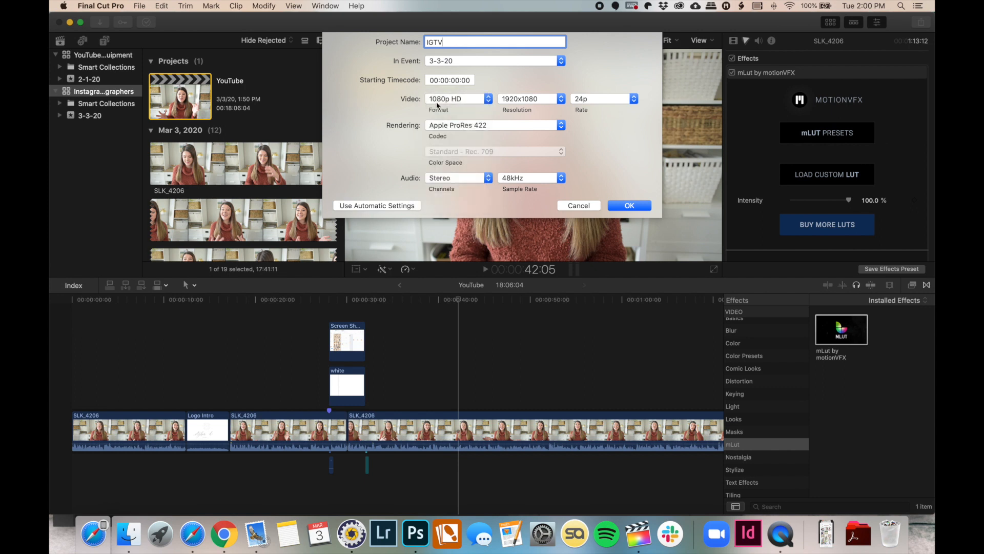
pyautogui.click(447, 105)
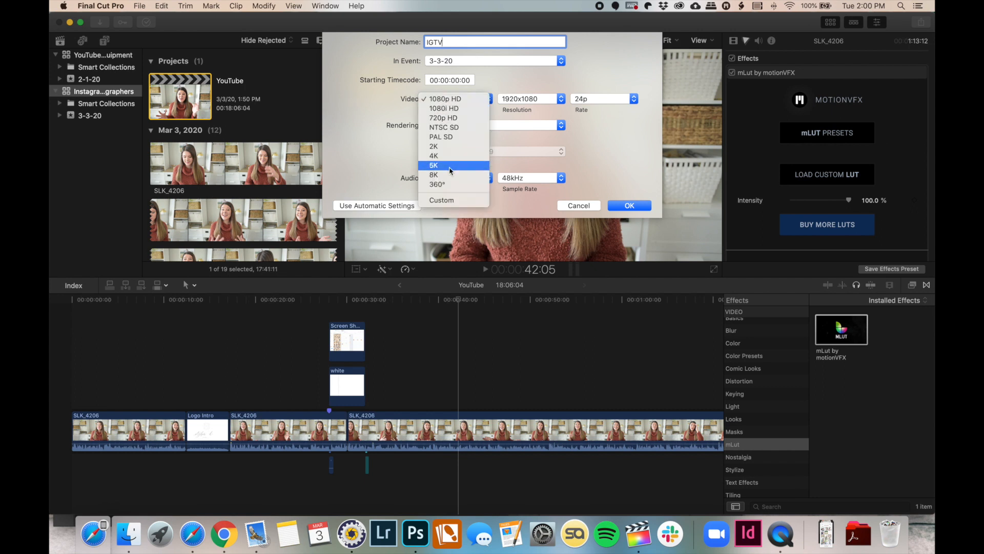
pyautogui.click(449, 201)
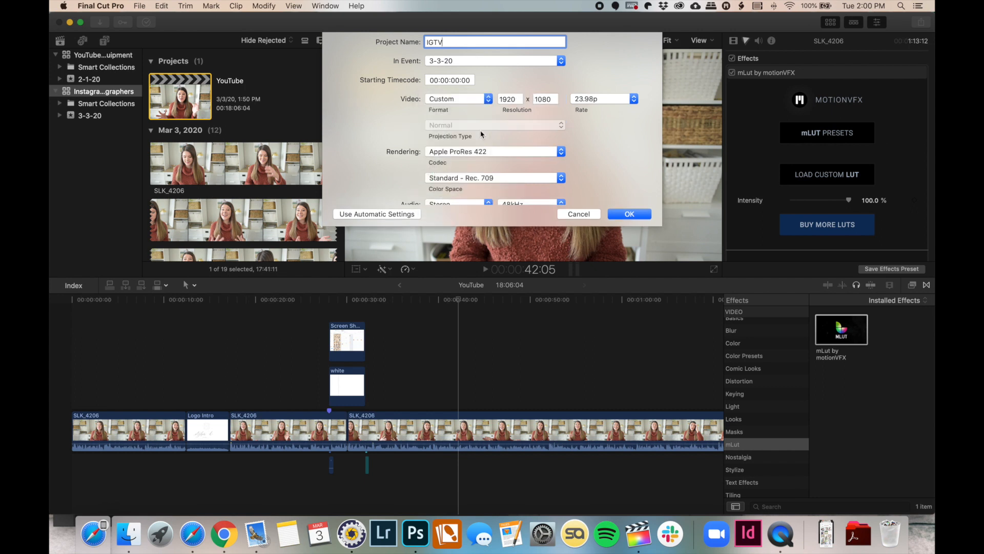
pyautogui.doubleClick(511, 103)
pyautogui.write('1080')
pyautogui.press('Tab')
pyautogui.write('19')
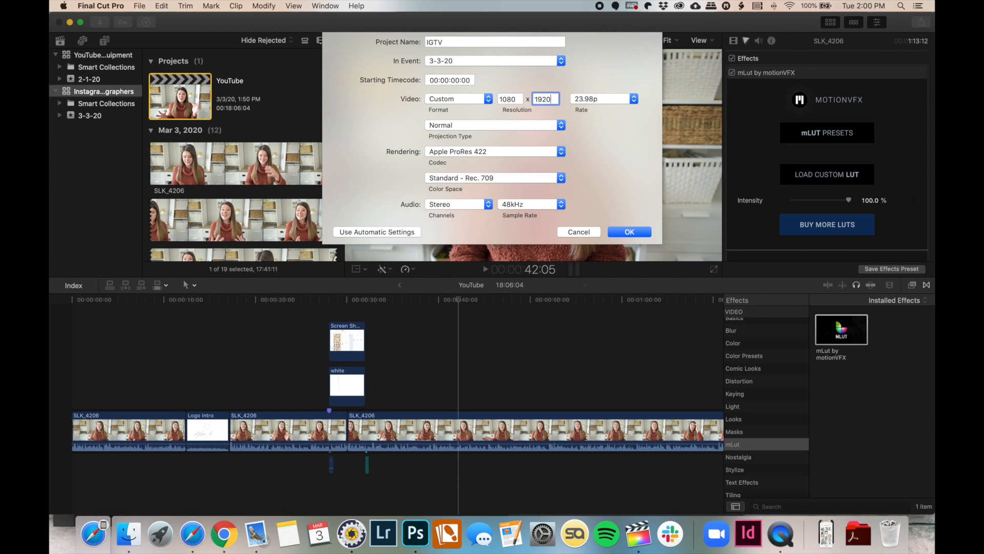
pyautogui.click(628, 232)
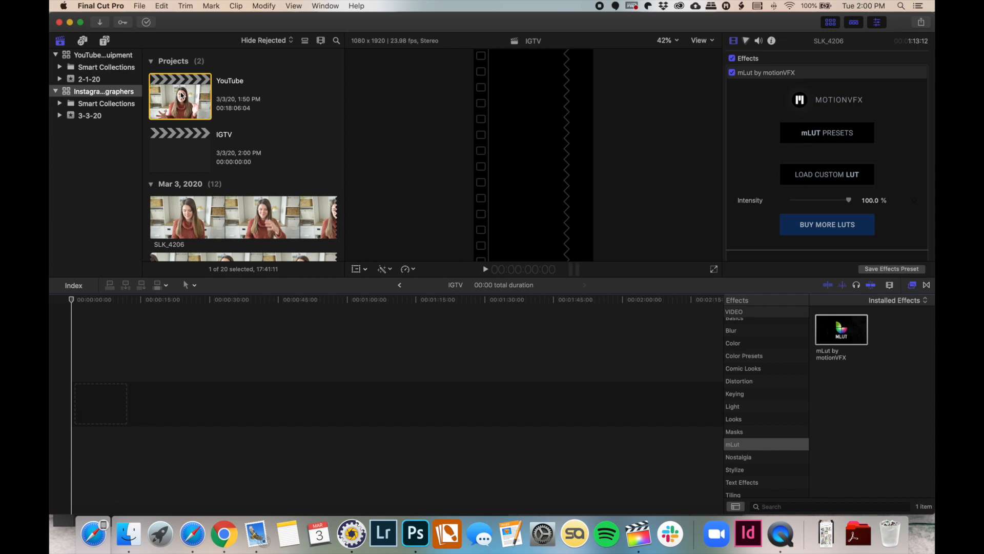
# Copy every clip from the YouTube project's timeline and paste them into the IGTV project's timeline
pyautogui.doubleClick(182, 96)
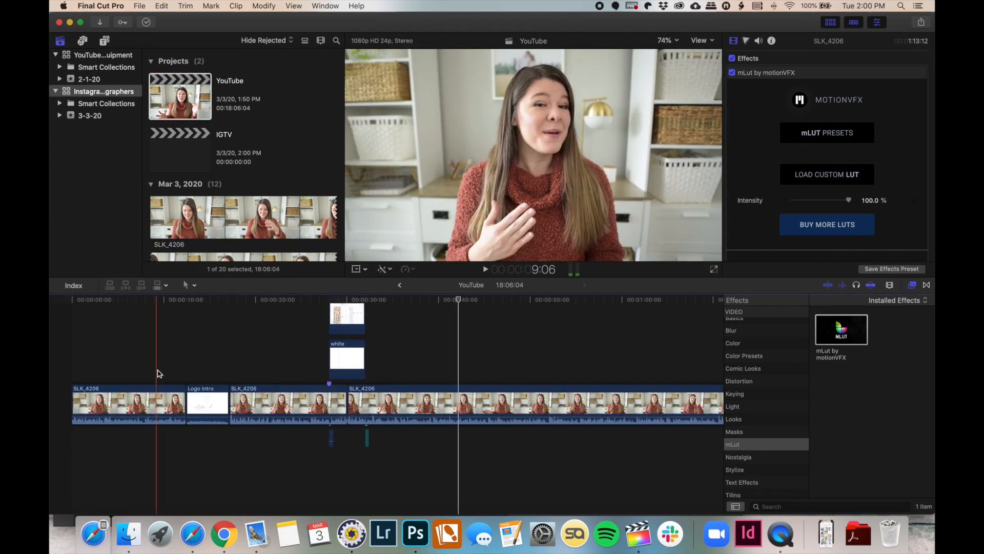
pyautogui.press('super+a')
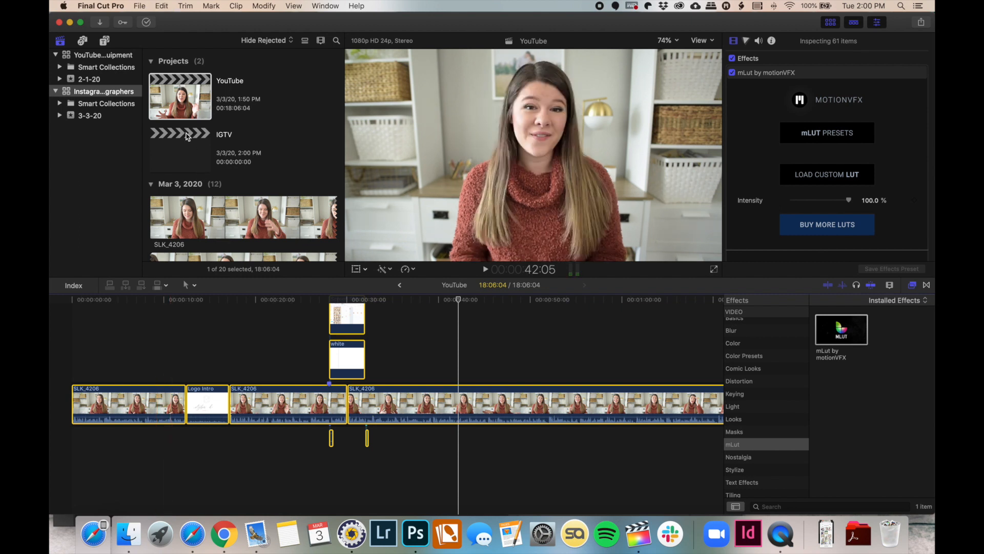
pyautogui.doubleClick(188, 148)
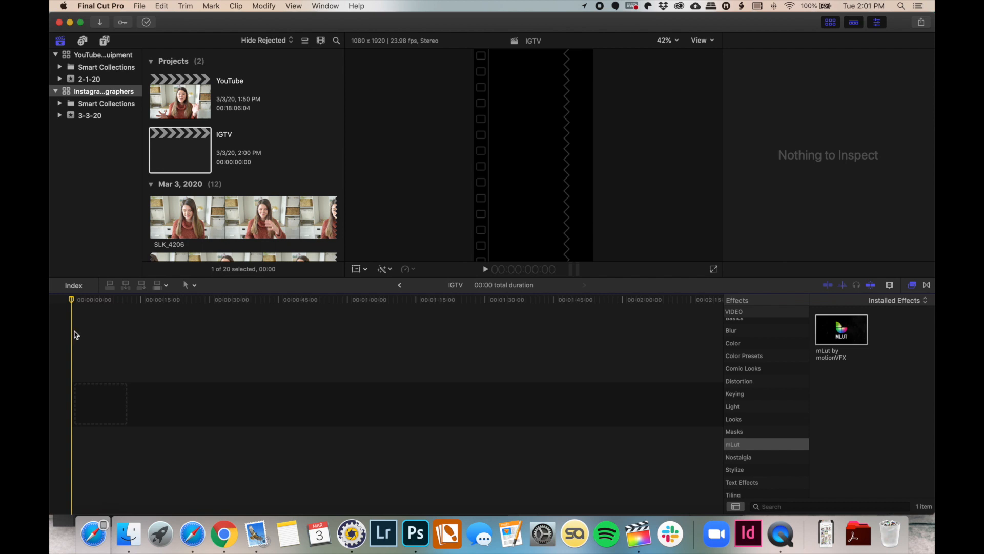
pyautogui.press('super+v')
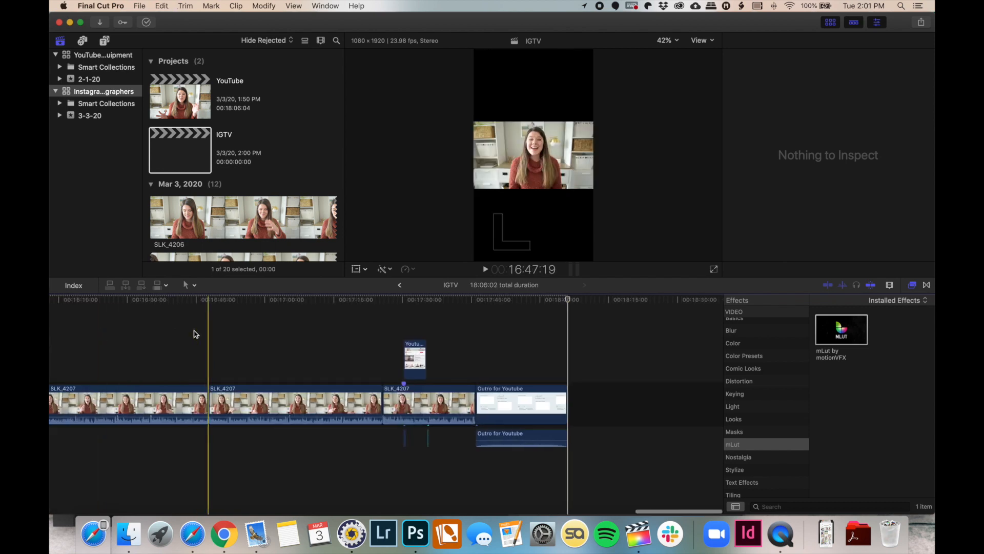
pyautogui.hscroll(-15, 195, 334)
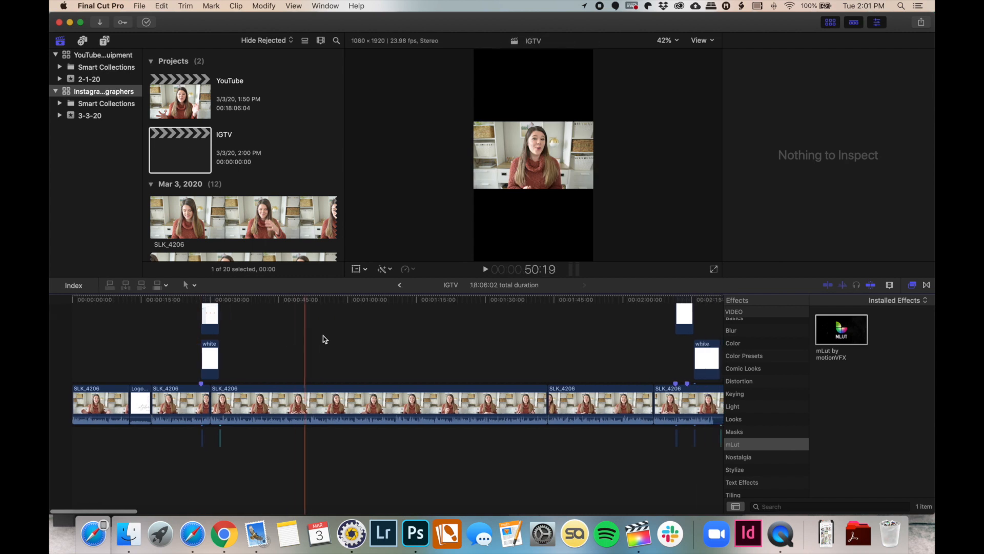
pyautogui.click(366, 339)
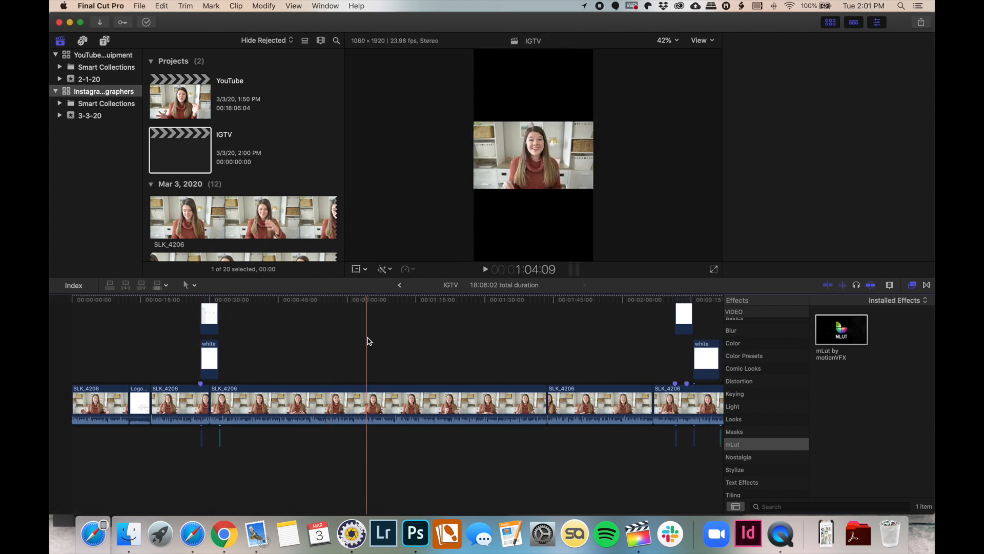
pyautogui.press('super+4')
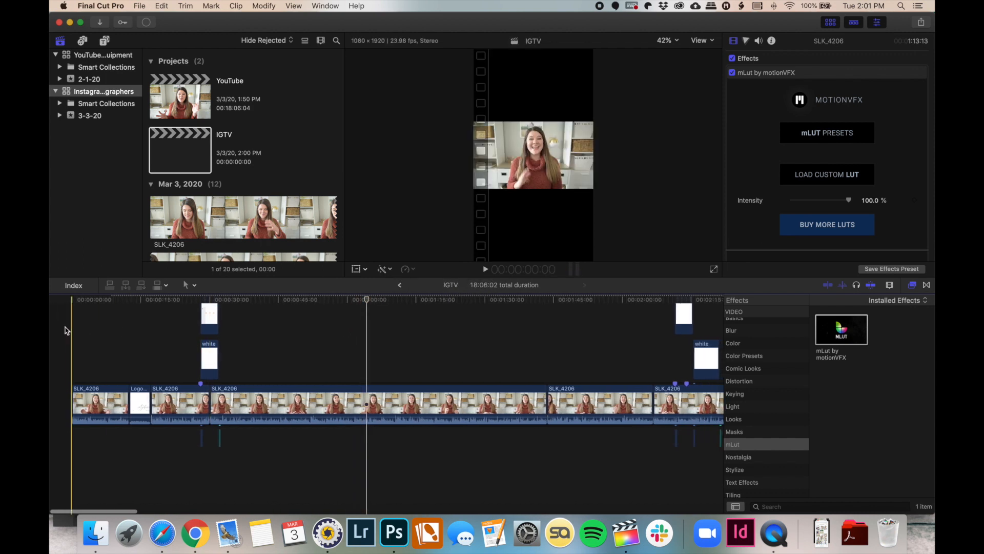
# Scale the first SLK_4206 clip in the IGTV timeline to 321% so it fills the vertical frame
pyautogui.press('super+equal')
pyautogui.press('super+equal')
pyautogui.click(120, 338)
pyautogui.click(138, 403)
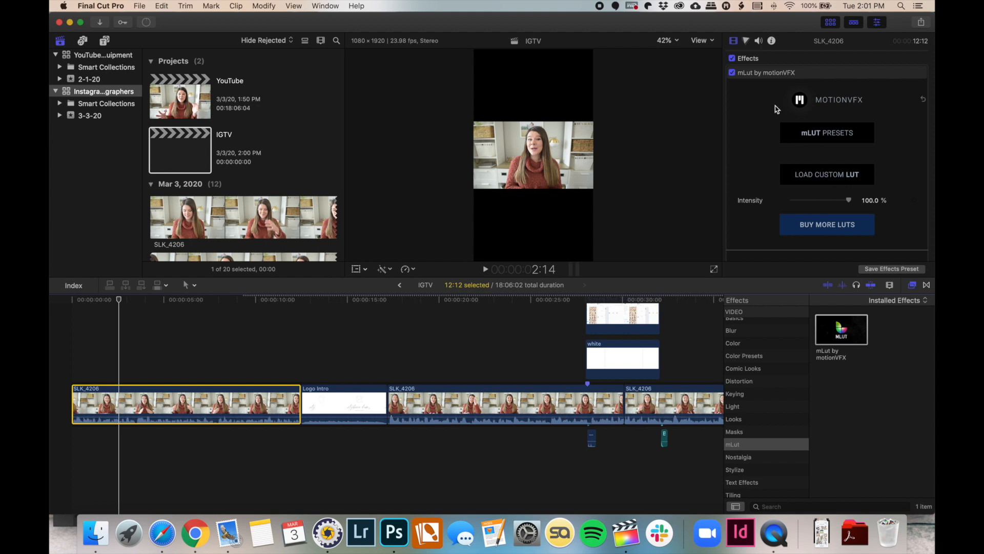
pyautogui.scroll(-5, 778, 109)
pyautogui.click(733, 41)
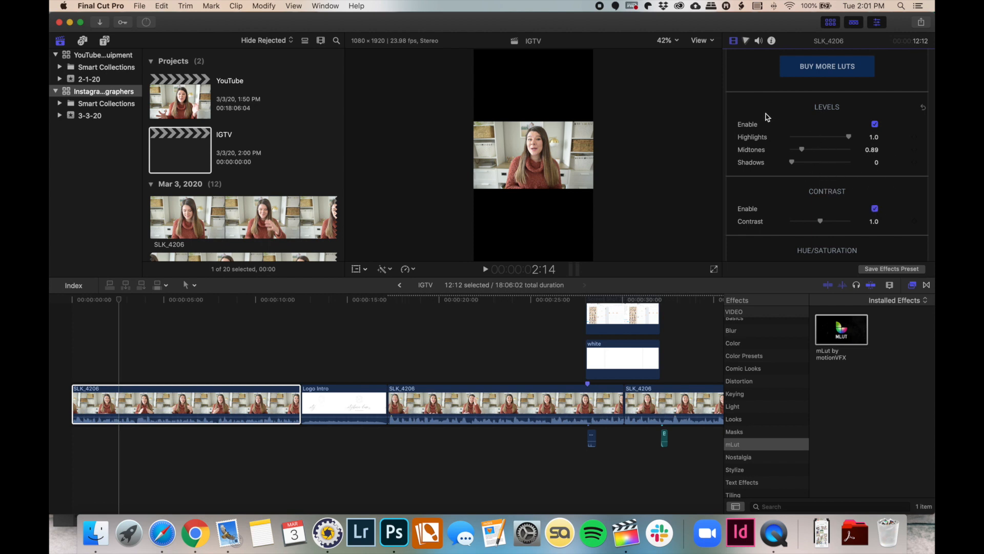
pyautogui.scroll(-10, 775, 81)
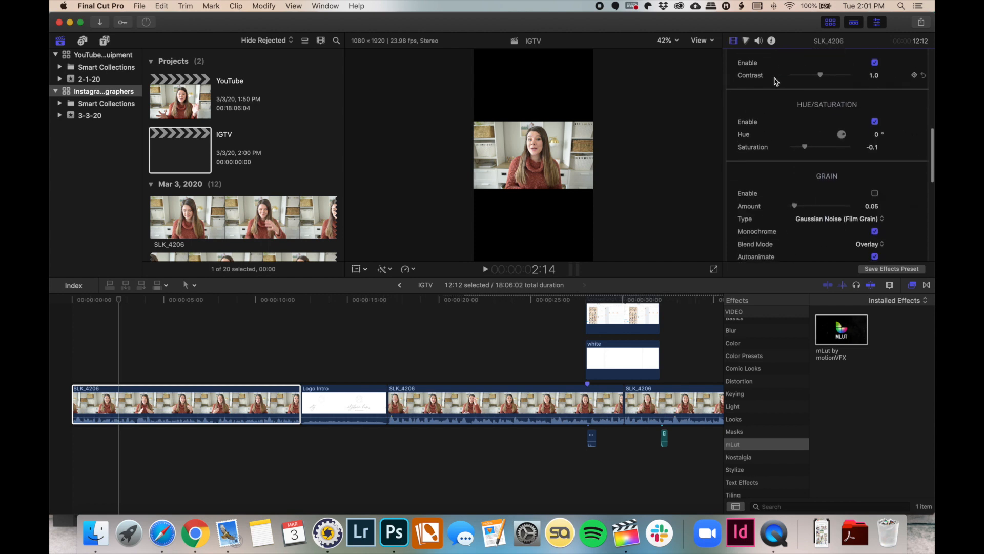
pyautogui.scroll(-3, 776, 81)
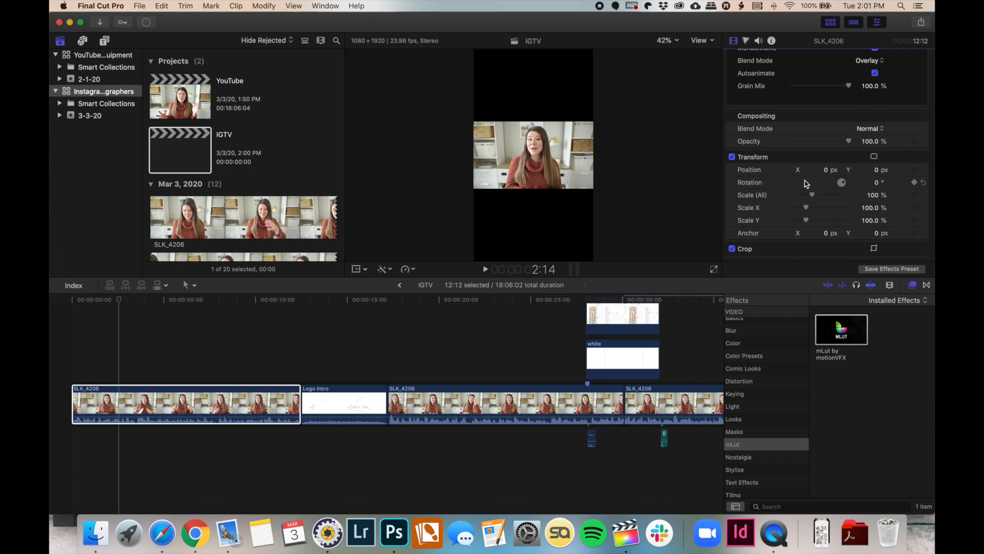
pyautogui.moveTo(813, 197); pyautogui.dragTo(837, 196)
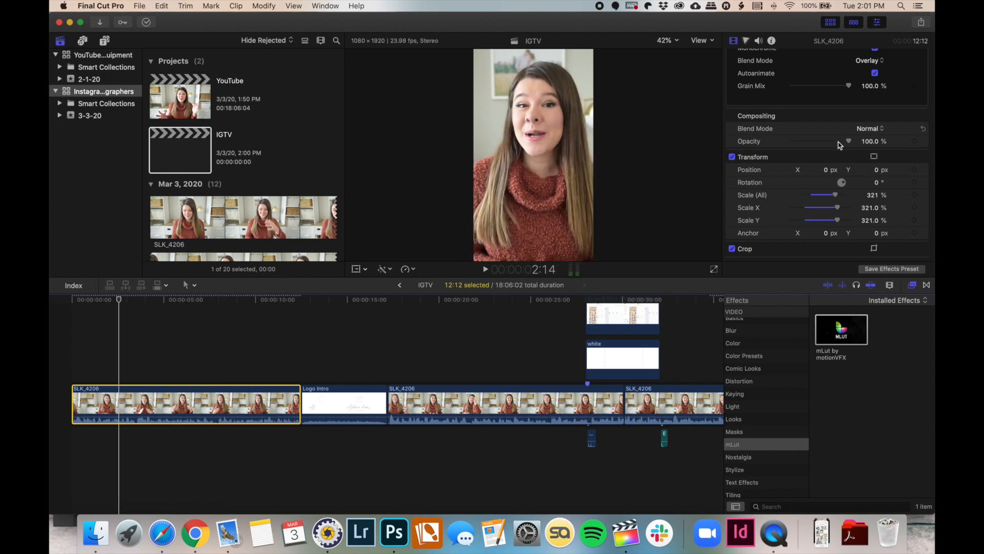
# Try horizontal positions of 50, -100 and -70 px for the first clip to centre the speaker
pyautogui.click(820, 170)
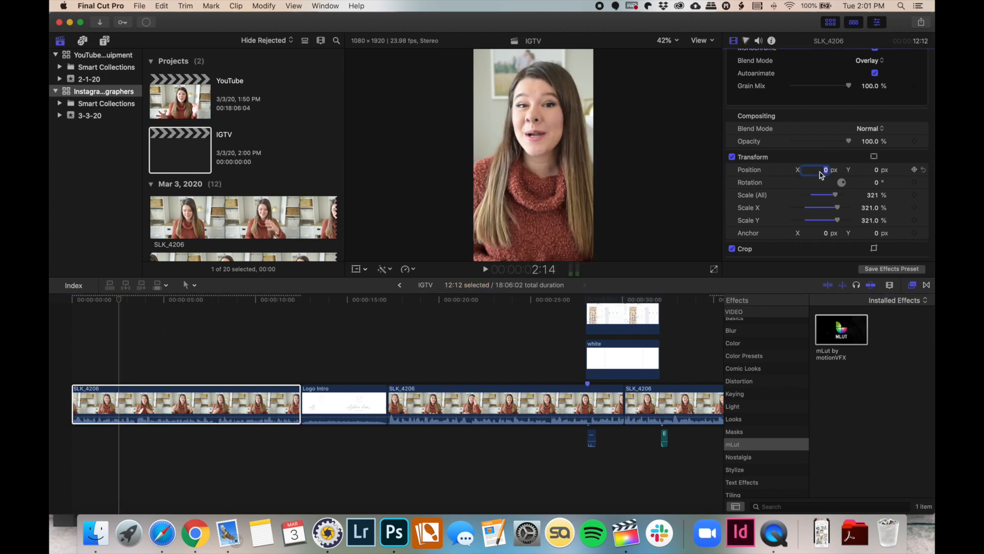
pyautogui.write('50')
pyautogui.press('Return')
pyautogui.click(822, 171)
pyautogui.write('-100')
pyautogui.press('Return')
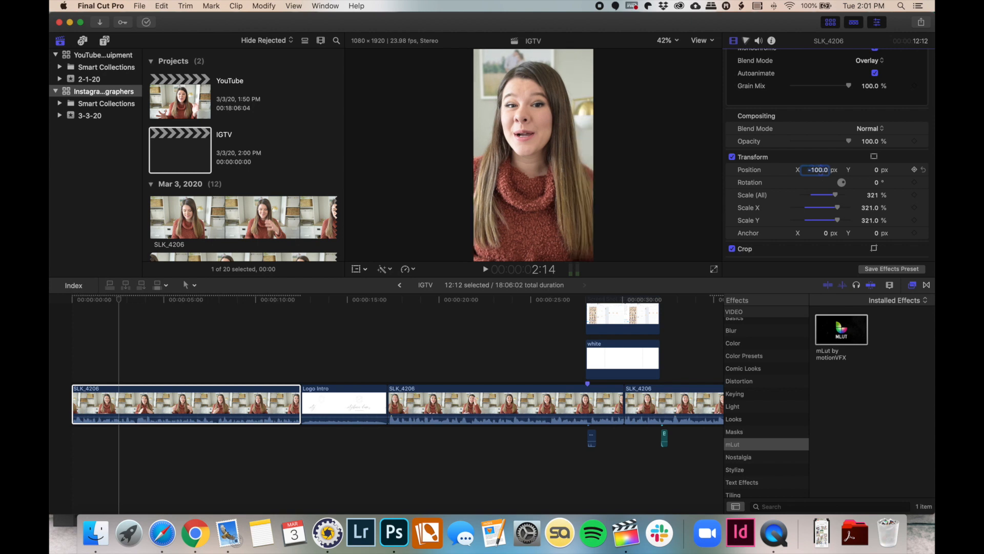
pyautogui.click(821, 172)
pyautogui.write('-70')
pyautogui.press('Return')
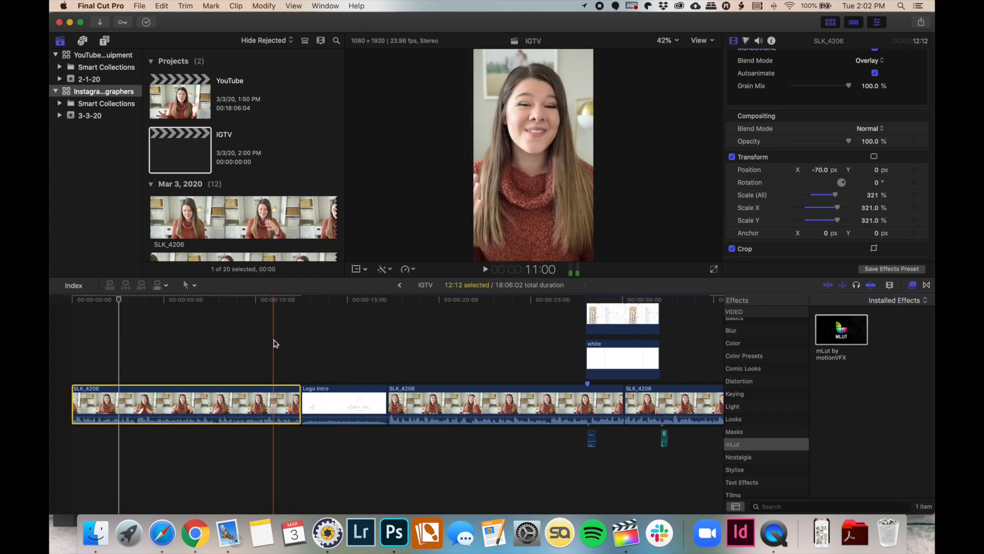
# Check the framing near the end of the first clip and set its X position to -40 px
pyautogui.click(273, 339)
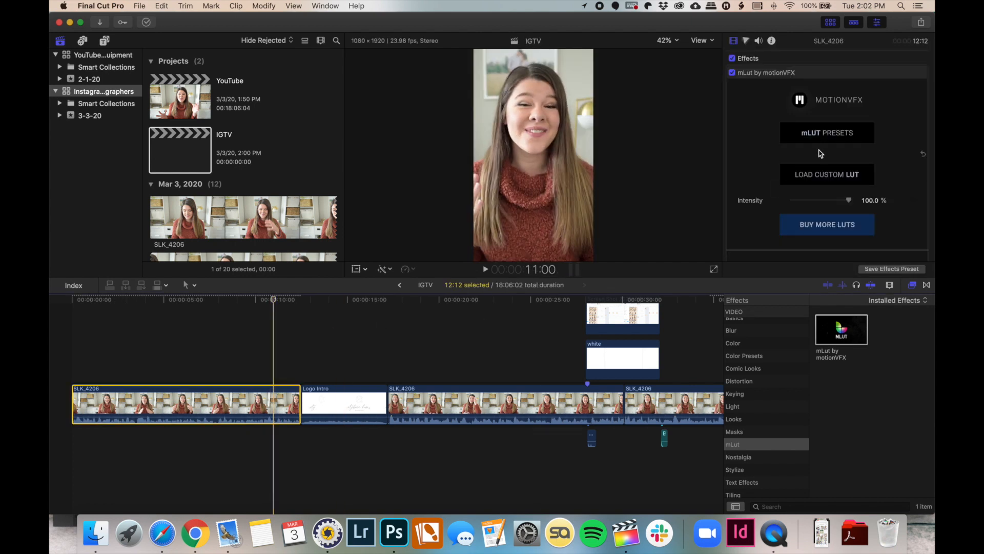
pyautogui.scroll(-10, 792, 100)
pyautogui.click(816, 163)
pyautogui.write('-4')
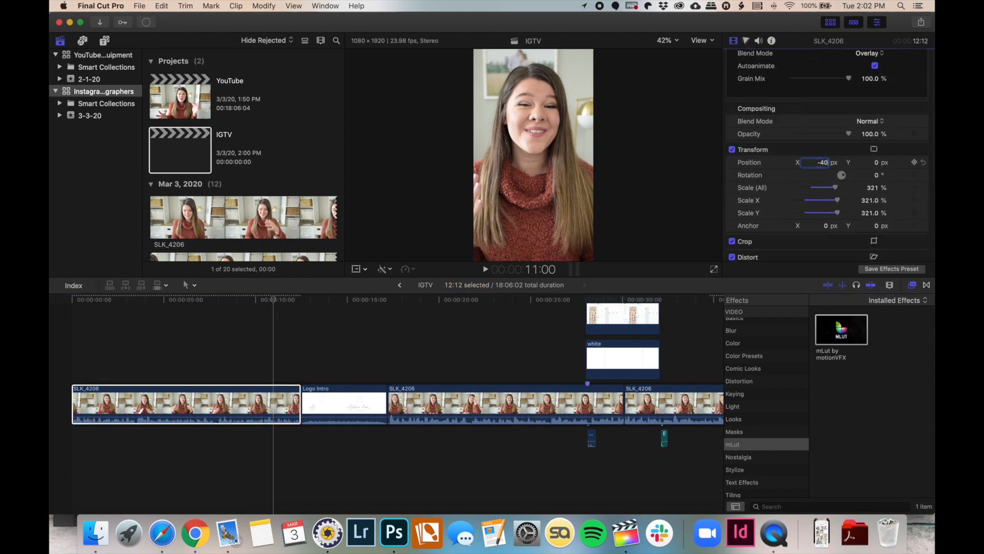
pyautogui.write('0')
pyautogui.press('Return')
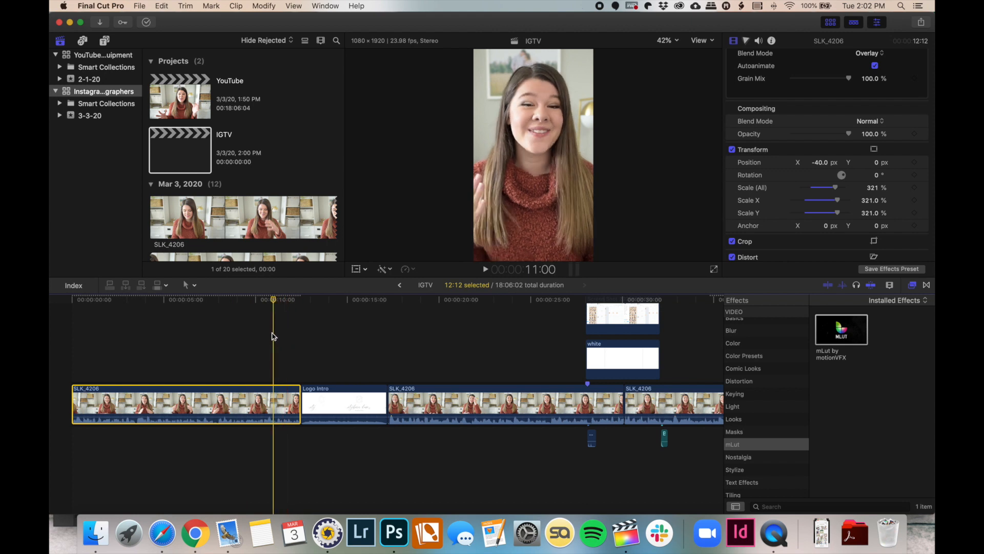
# Paste the first clip's position and scale attributes onto every SLK clip from after the logo intro through the last one before the outro
pyautogui.press('super+minus')
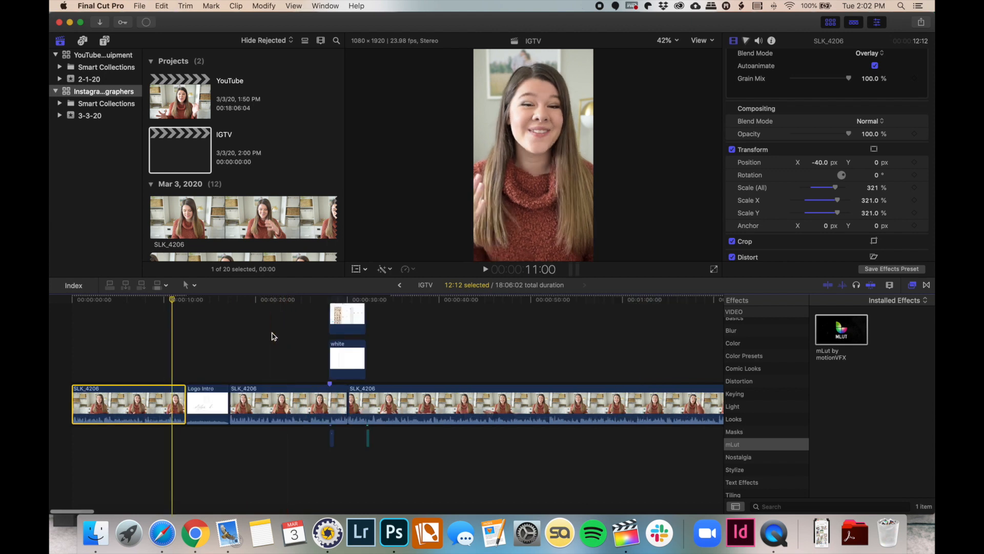
pyautogui.click(263, 399)
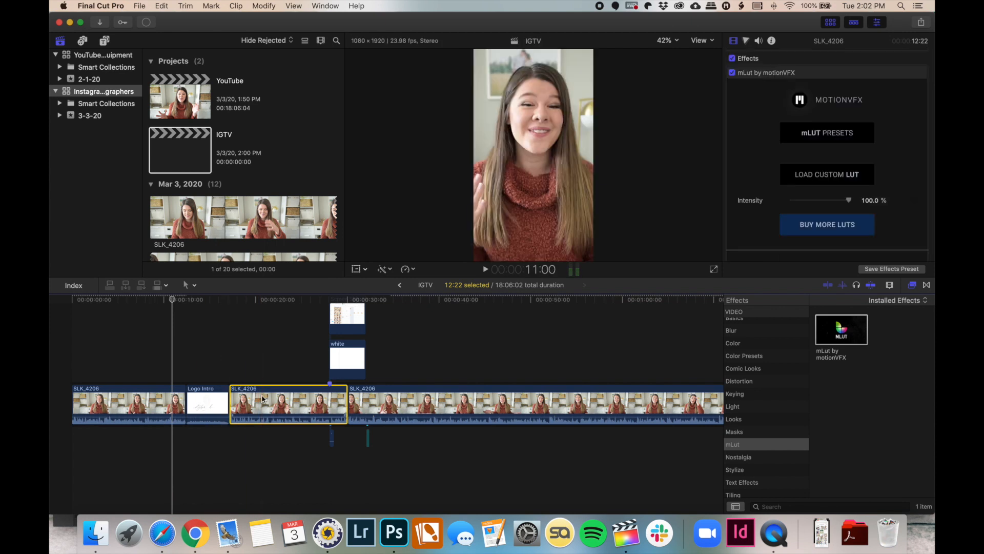
pyautogui.hscroll(20, 263, 400)
pyautogui.hscroll(20, 262, 400)
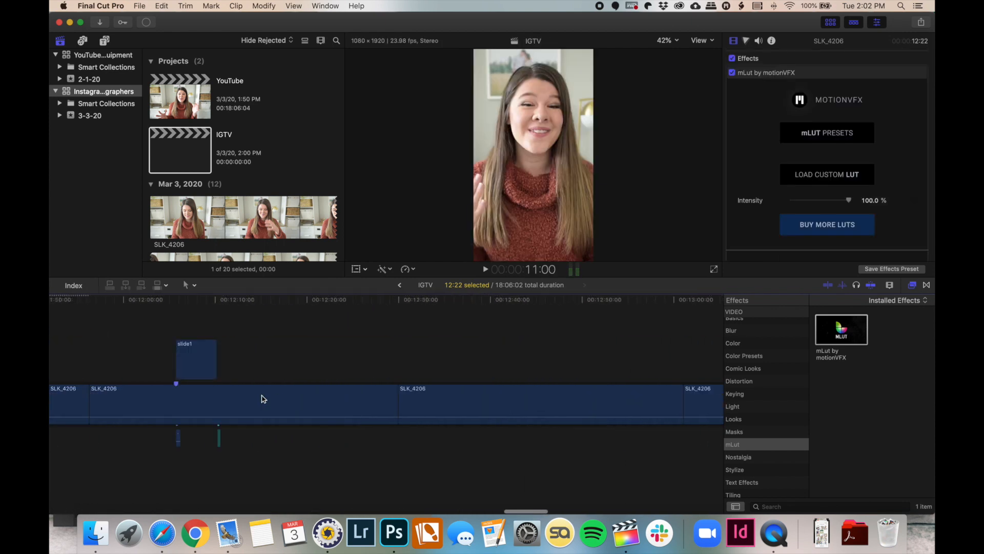
pyautogui.hscroll(-3, 262, 399)
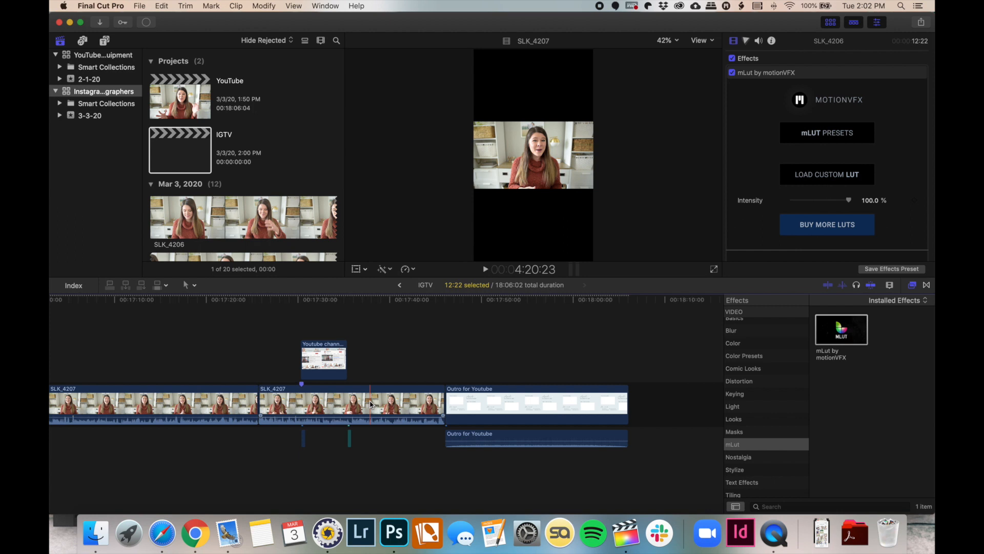
pyautogui.keyDown('shift'); pyautogui.click(385, 404); pyautogui.keyUp('shift')
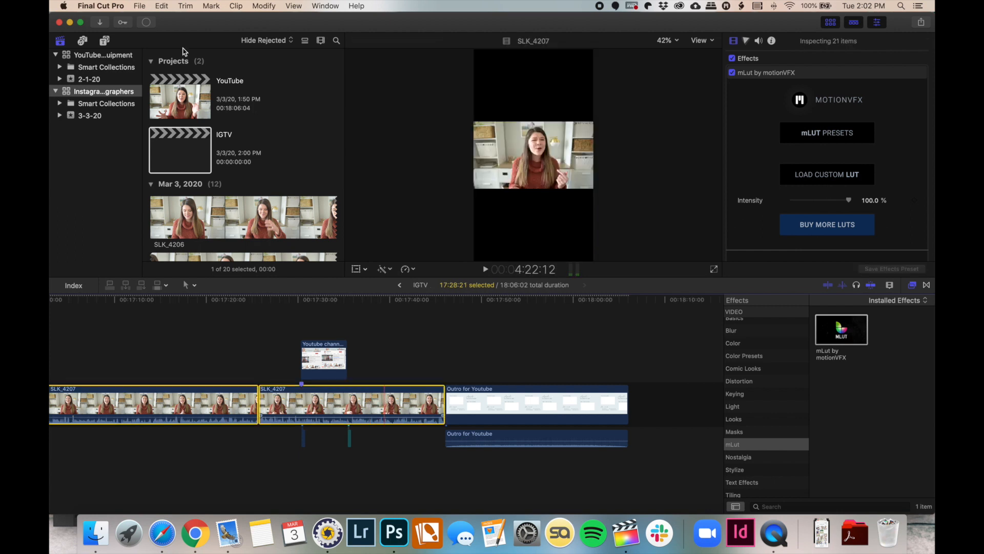
pyautogui.click(162, 6)
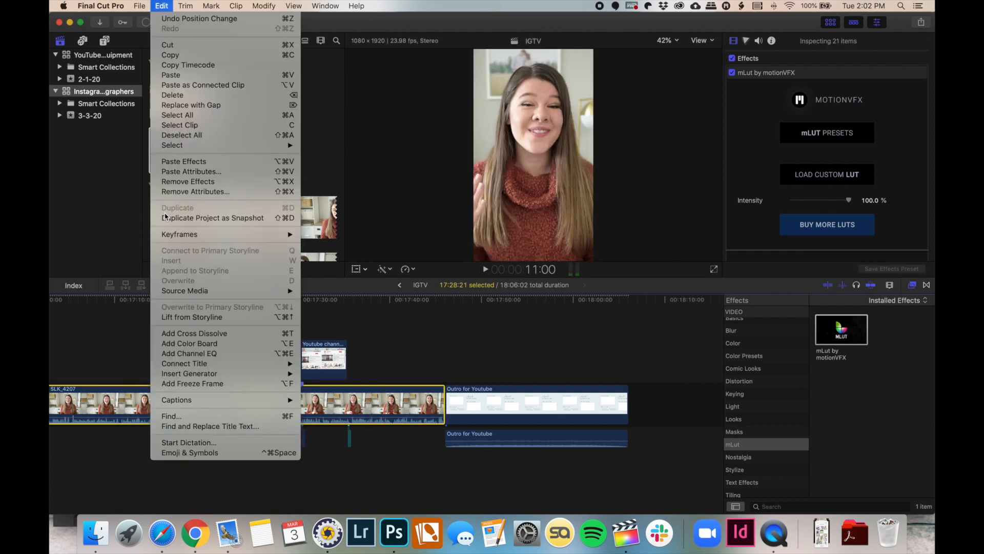
pyautogui.click(197, 174)
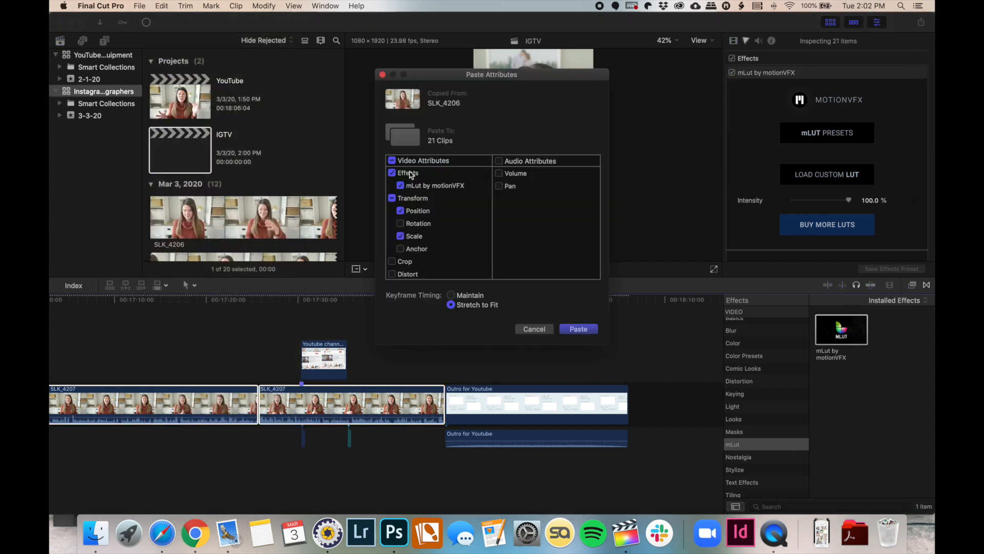
pyautogui.click(411, 175)
pyautogui.scroll(-2, 431, 227)
pyautogui.scroll(2, 431, 227)
pyautogui.click(577, 330)
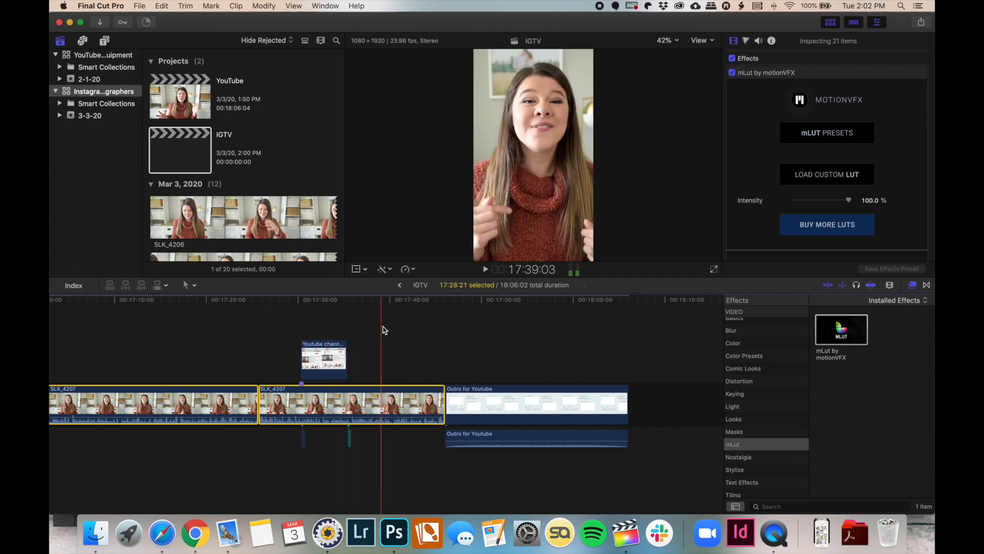
# Check the reframing along the timeline, from the last SLK_4207 clip back to the first screenshot overlay around 30 seconds
pyautogui.click(392, 331)
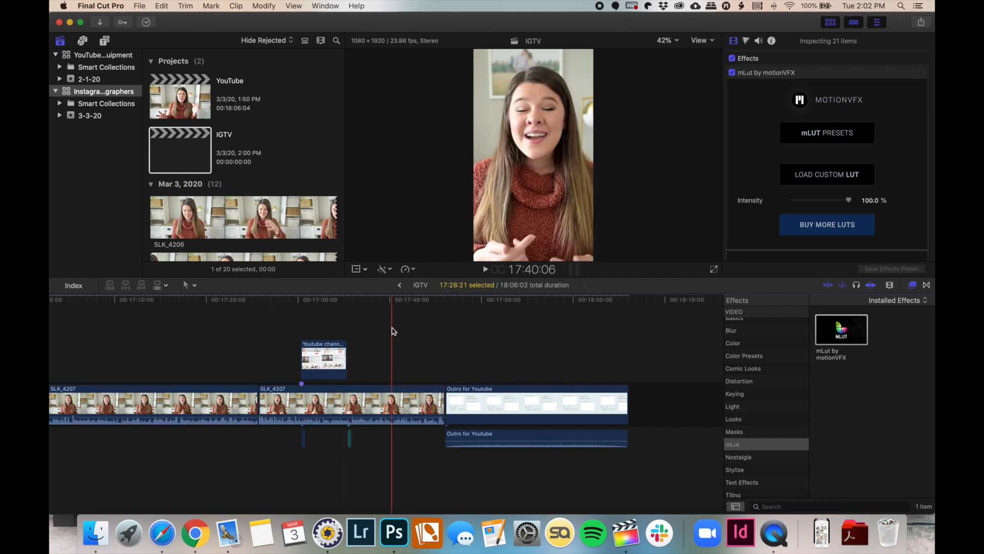
pyautogui.hscroll(-15, 380, 319)
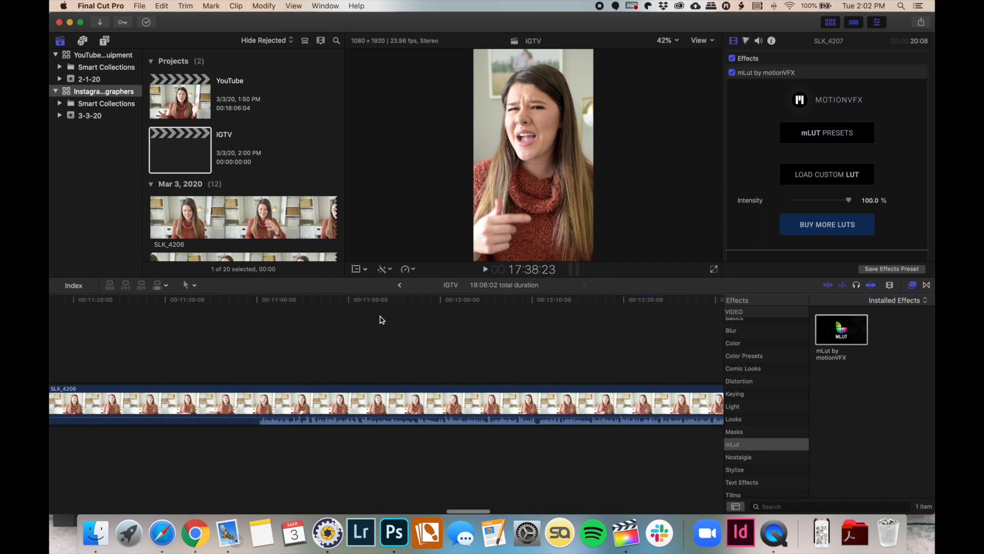
pyautogui.scroll(3, 380, 319)
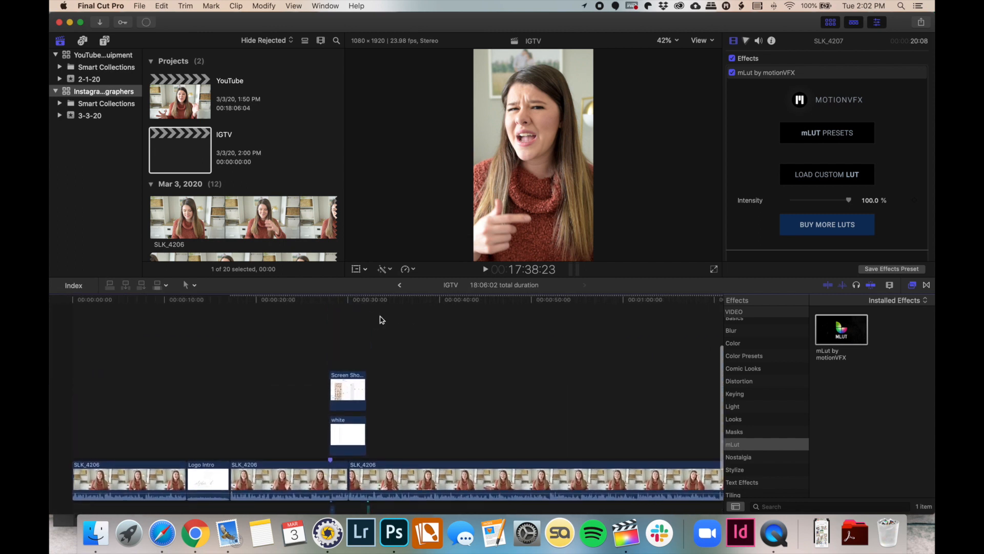
pyautogui.hscroll(3, 380, 318)
pyautogui.click(286, 319)
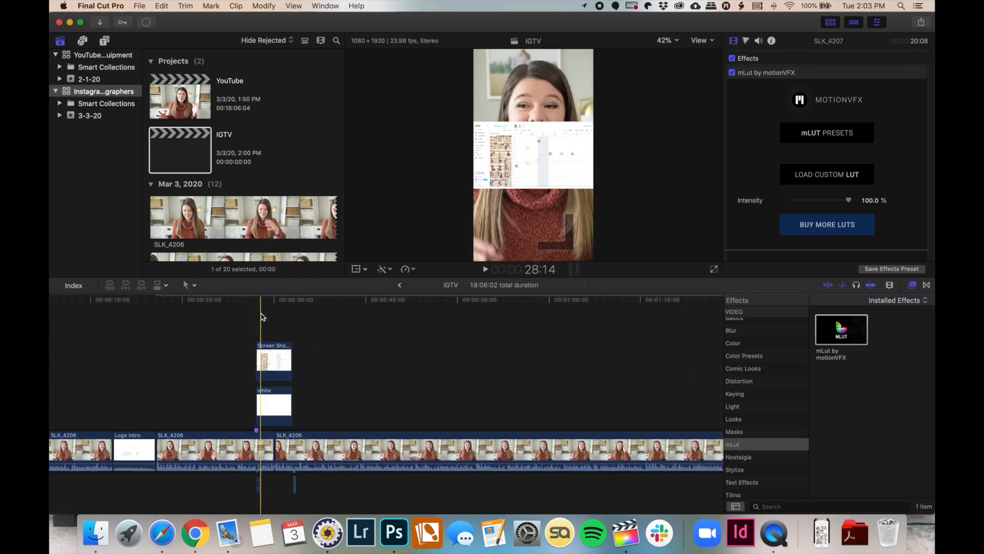
pyautogui.scroll(2, 291, 318)
pyautogui.hscroll(10, 291, 319)
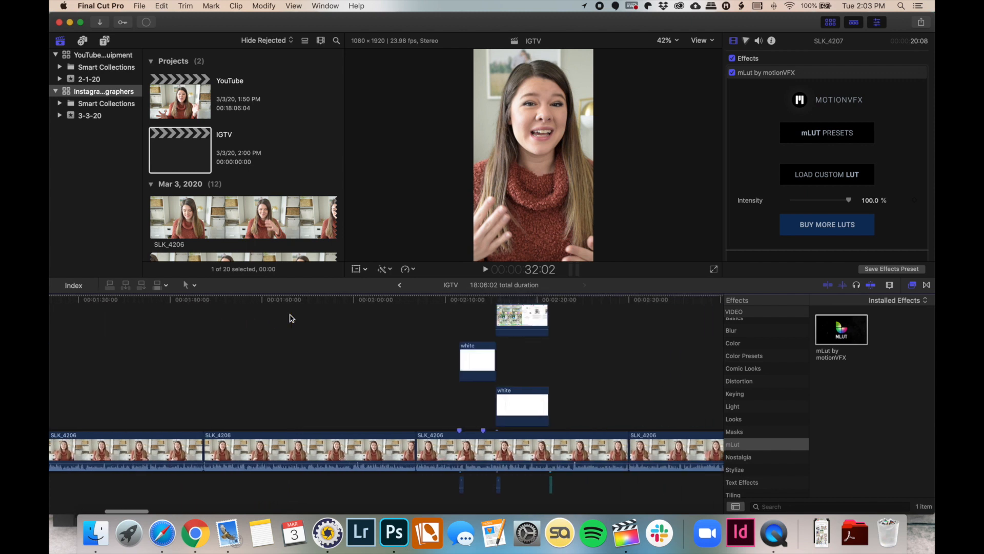
pyautogui.hscroll(-5, 290, 318)
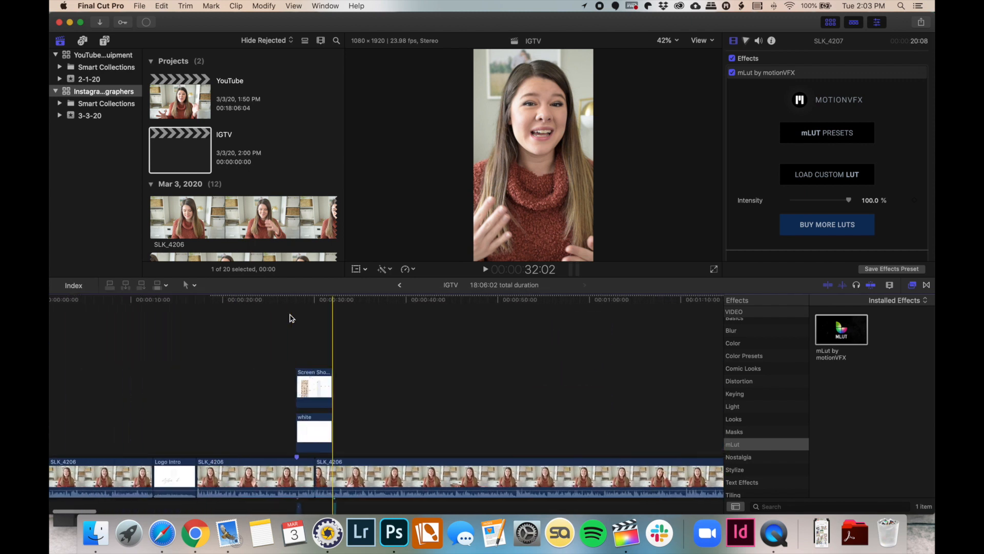
pyautogui.click(319, 319)
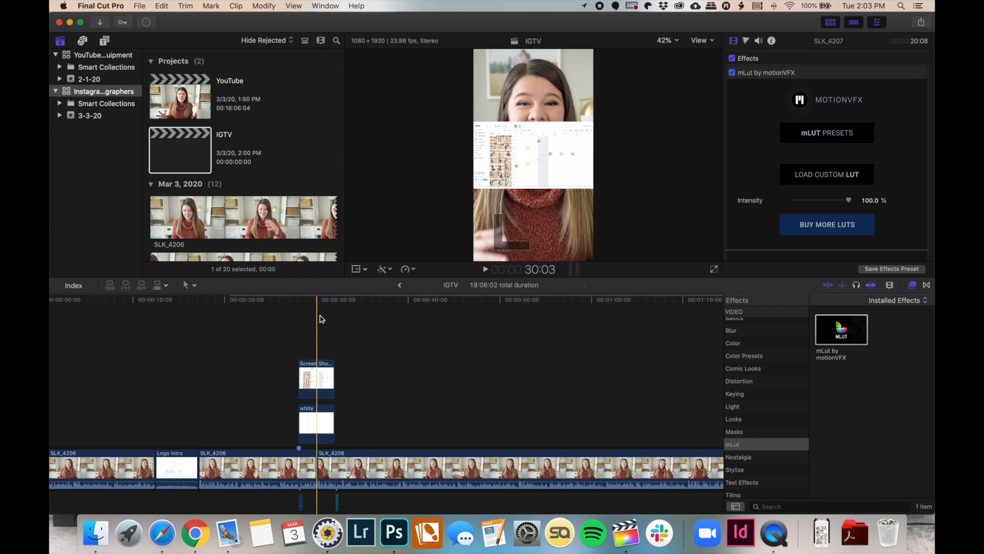
# Delete the first screenshot overlay around 30 seconds together with its white background and the two short audio clips attached there
pyautogui.click(318, 378)
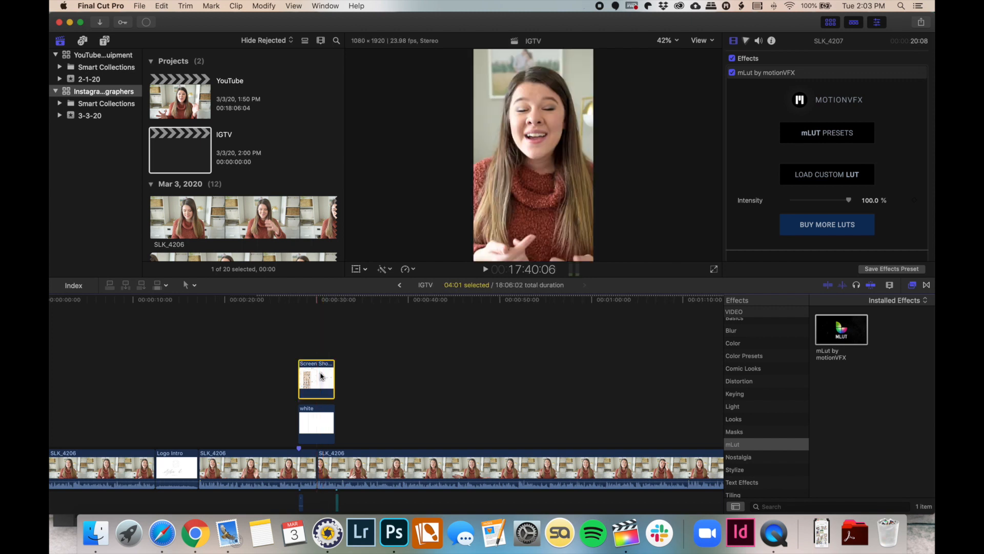
pyautogui.scroll(-2, 320, 394)
pyautogui.keyDown('super'); pyautogui.click(320, 396); pyautogui.keyUp('super')
pyautogui.keyDown('super'); pyautogui.click(337, 472); pyautogui.keyUp('super')
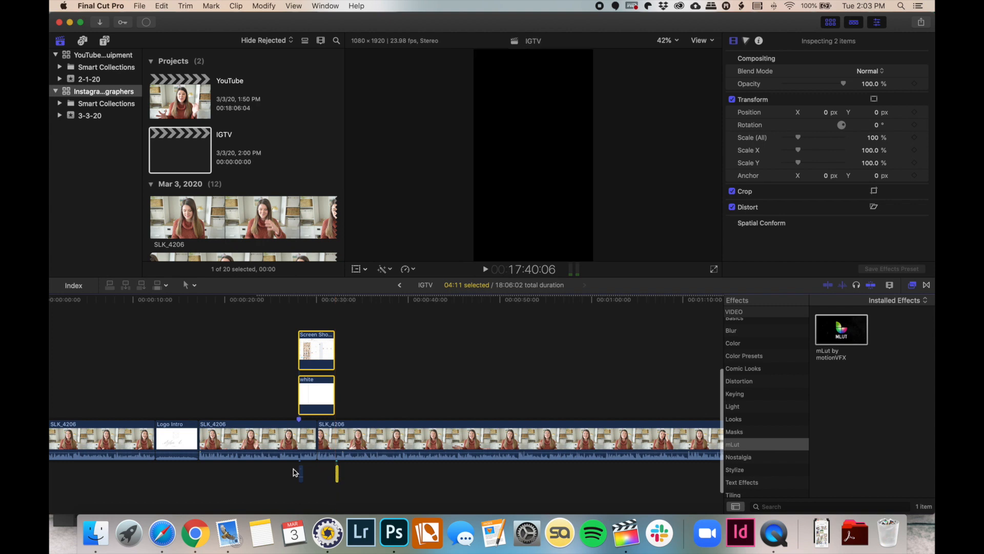
pyautogui.keyDown('super'); pyautogui.click(299, 470); pyautogui.keyUp('super')
pyautogui.keyDown('super'); pyautogui.click(301, 472); pyautogui.keyUp('super')
pyautogui.press('Delete')
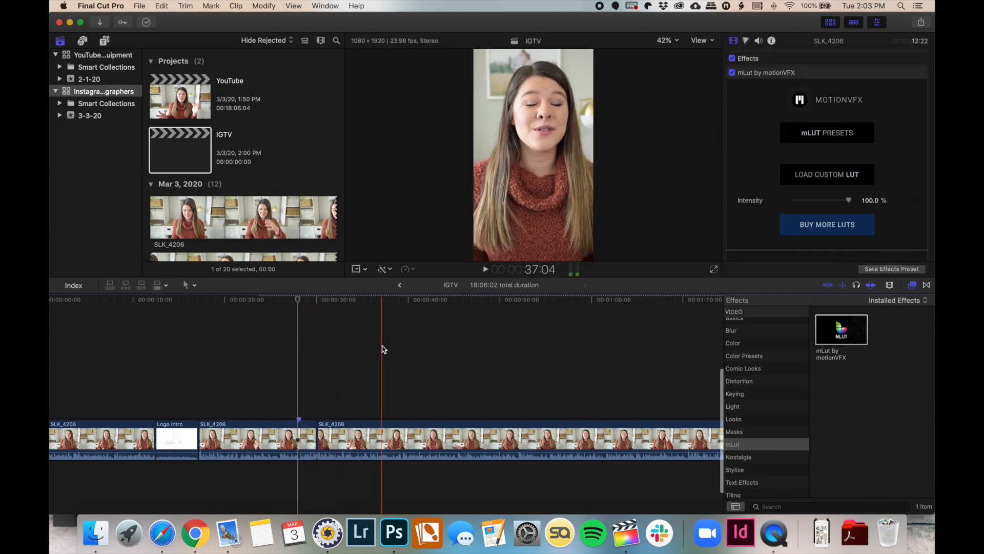
# Delete the screenshot clip stacked beneath the overlaying graphics clip in the overlay group around 2:12
pyautogui.hscroll(15, 384, 349)
pyautogui.hscroll(10, 382, 347)
pyautogui.scroll(3, 380, 345)
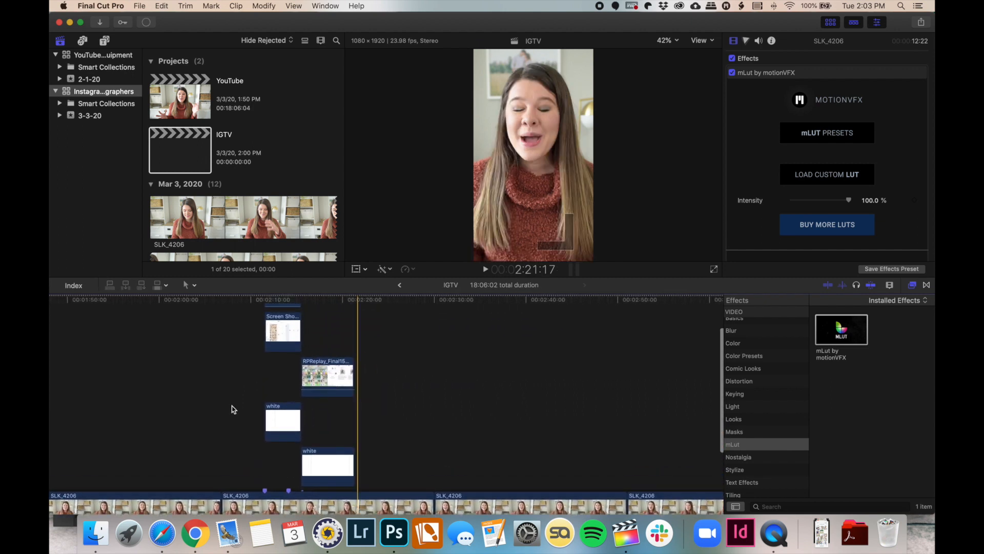
pyautogui.scroll(2, 256, 405)
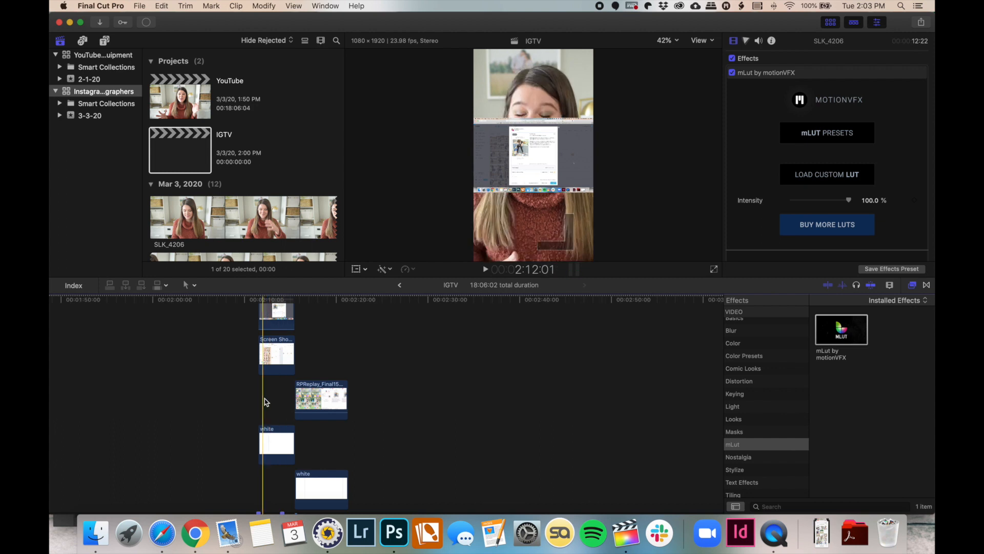
pyautogui.press('Delete')
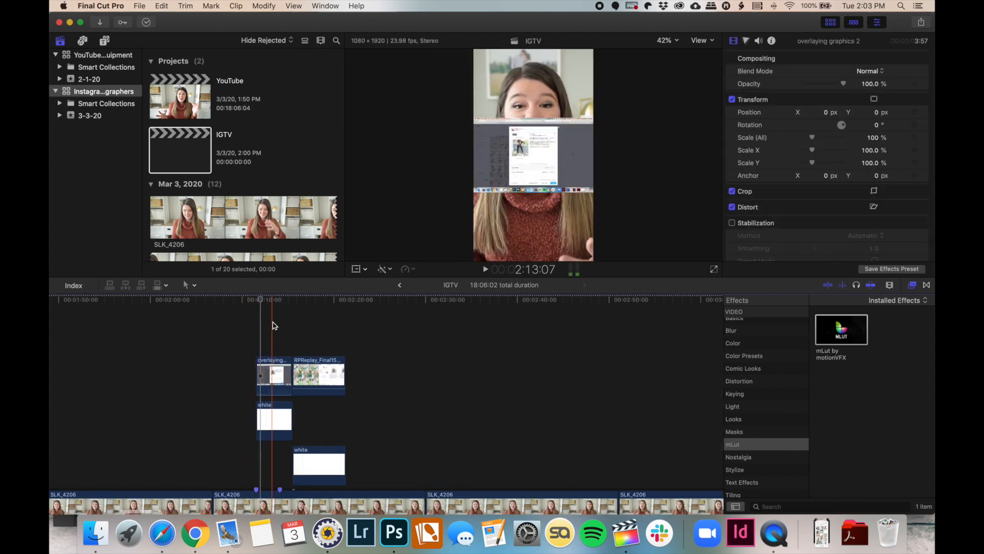
# Scale the overlaying graphics 2 clip to 205% and the white background beneath it to 376%
pyautogui.click(274, 372)
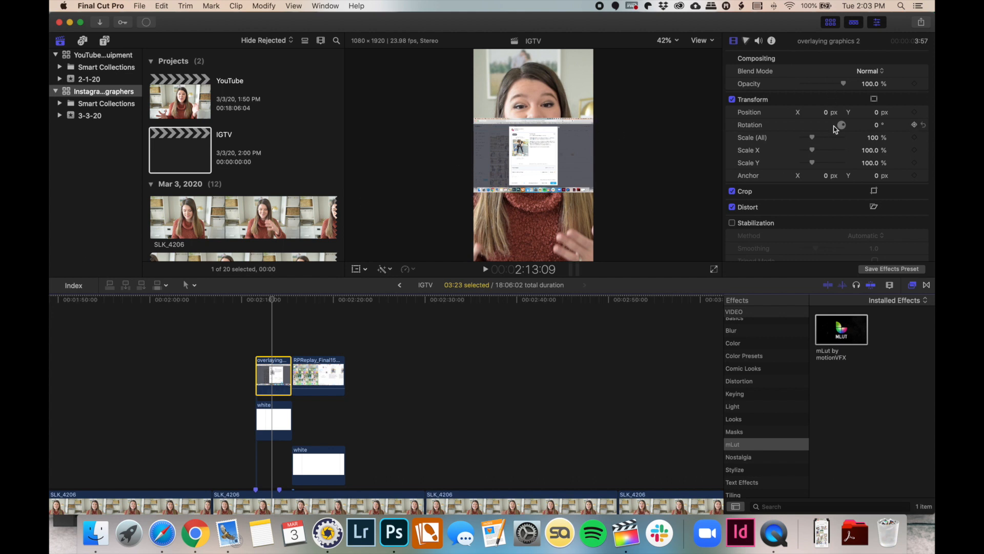
pyautogui.moveTo(814, 139)
pyautogui.mouseDown()
pyautogui.moveTo(839, 137)
pyautogui.moveTo(825, 137)
pyautogui.mouseUp()
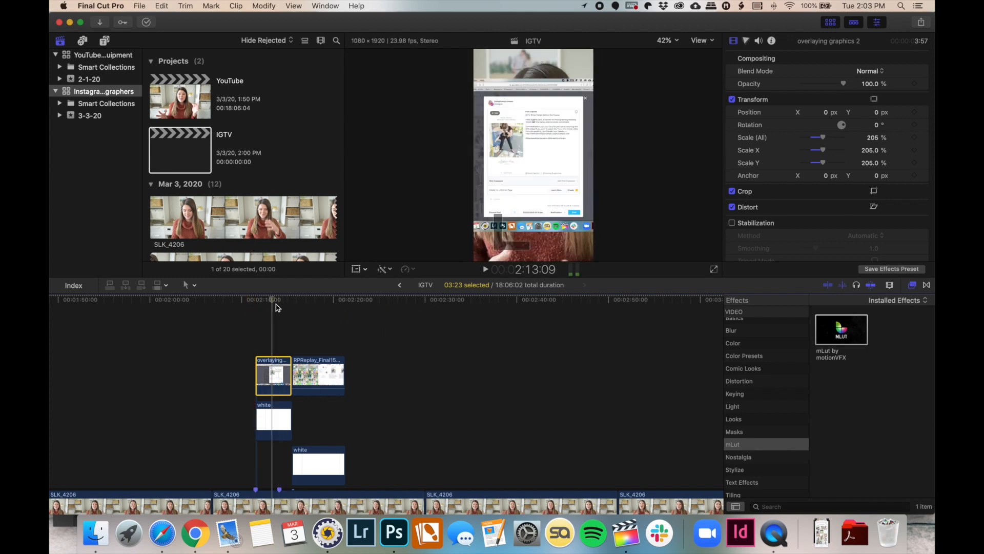
pyautogui.click(281, 415)
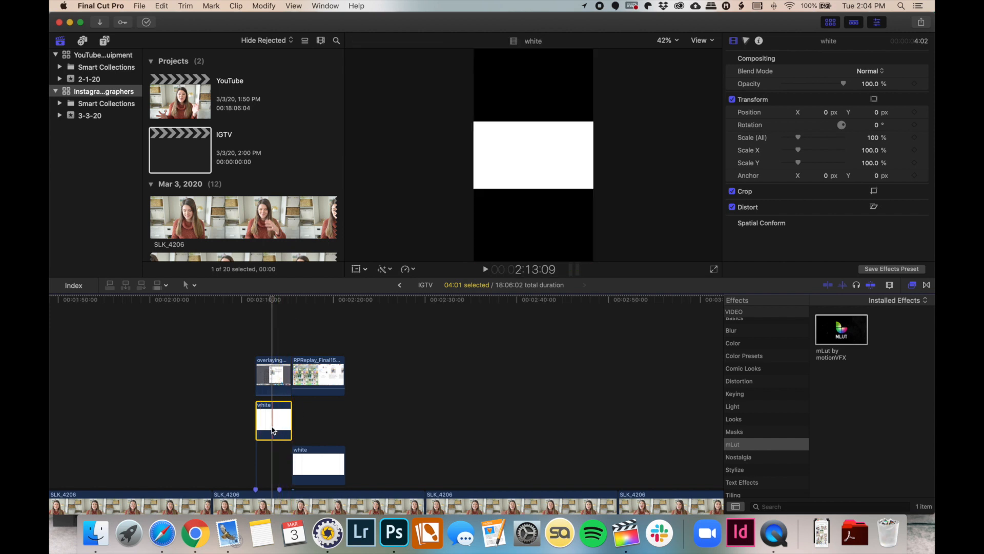
pyautogui.moveTo(800, 138); pyautogui.dragTo(841, 138)
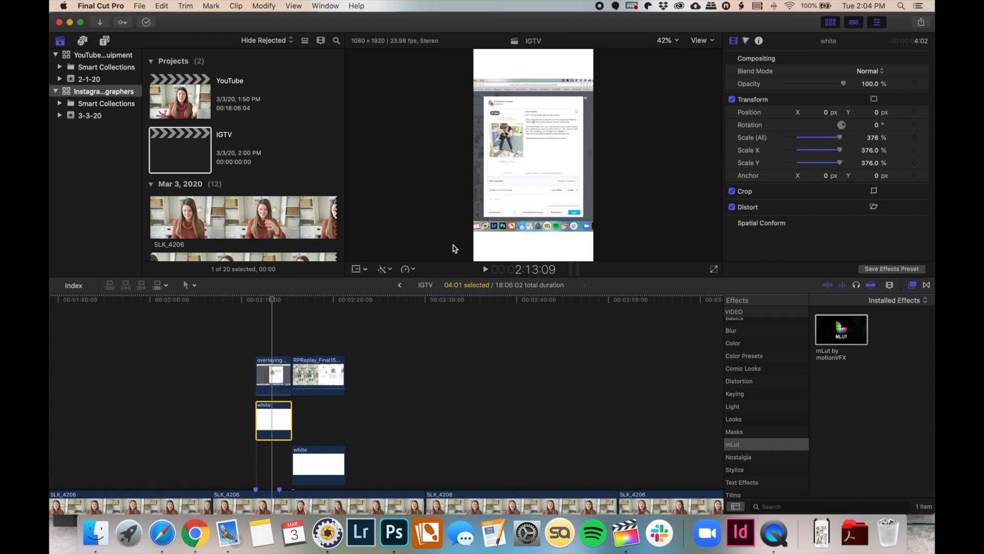
# Scale the white background under the phone recording around 2:17 to 375% and play back the result
pyautogui.click(314, 332)
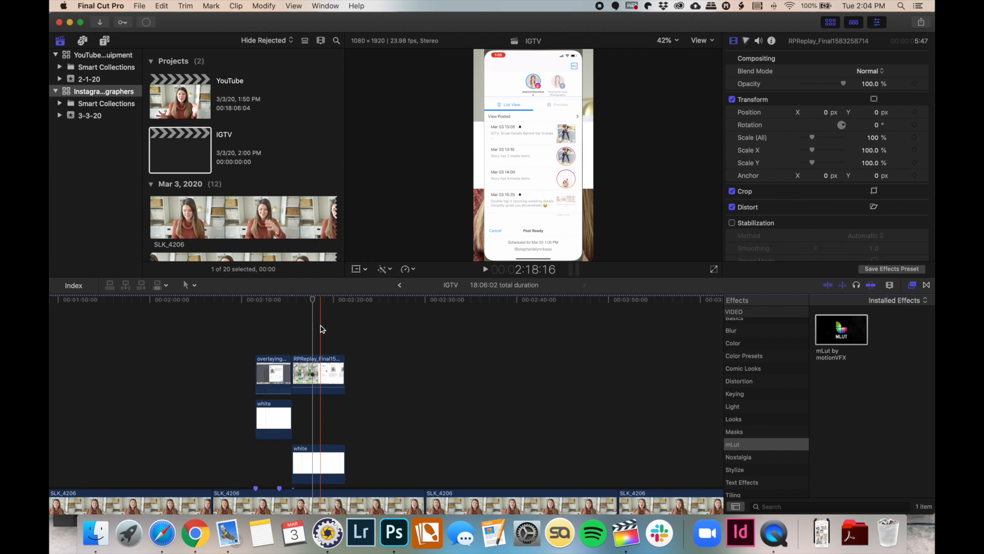
pyautogui.click(324, 458)
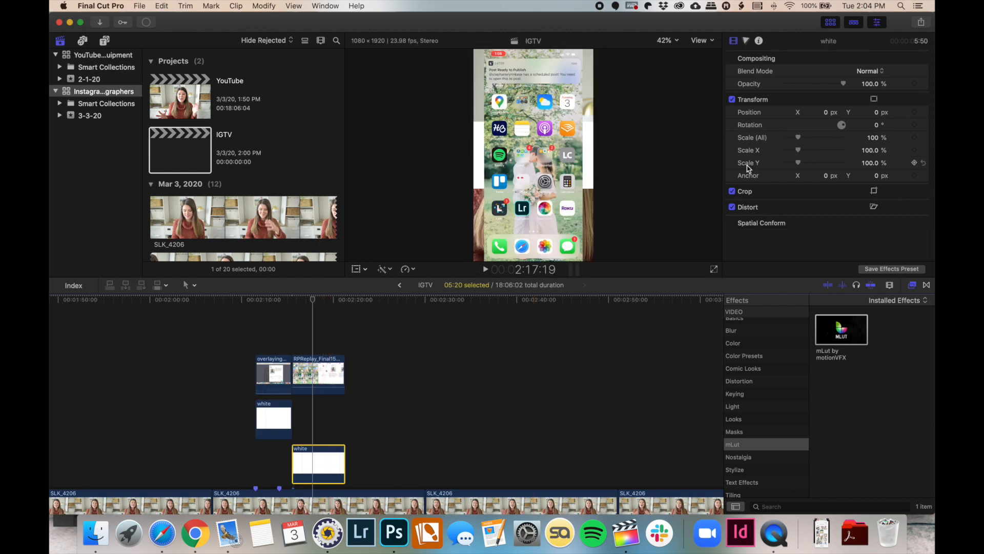
pyautogui.moveTo(799, 140); pyautogui.dragTo(836, 132)
pyautogui.press('space')
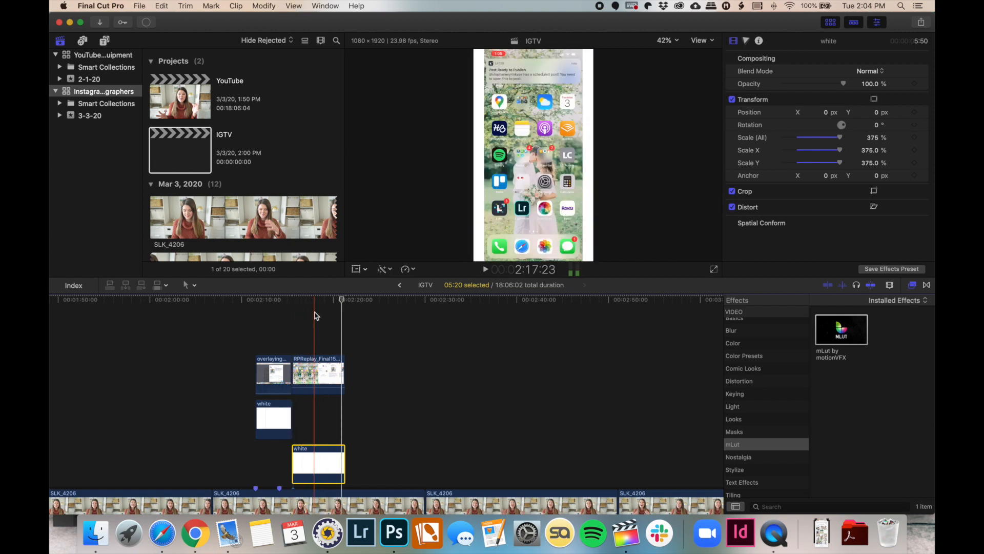
pyautogui.scroll(-4, 317, 316)
pyautogui.hscroll(8, 317, 316)
pyautogui.hscroll(10, 316, 315)
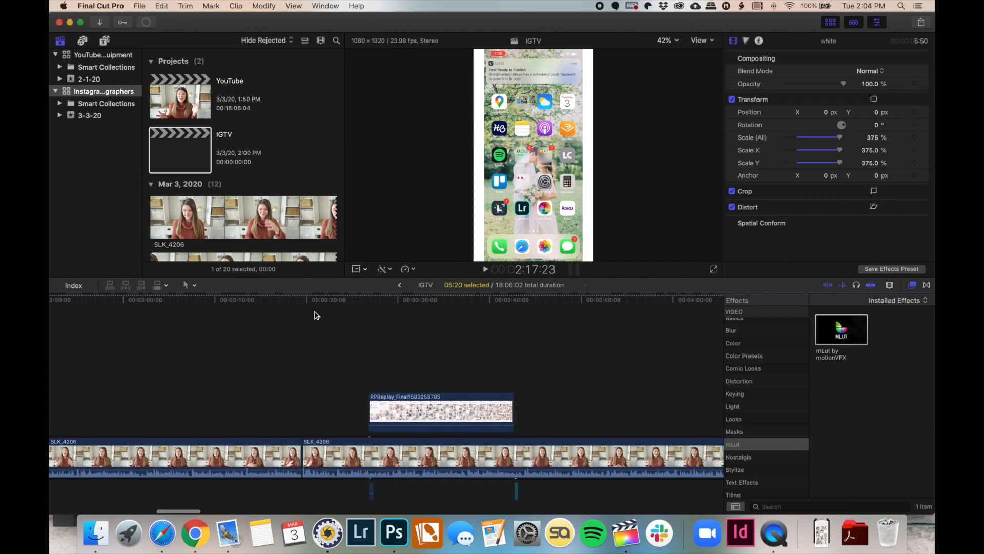
pyautogui.click(425, 409)
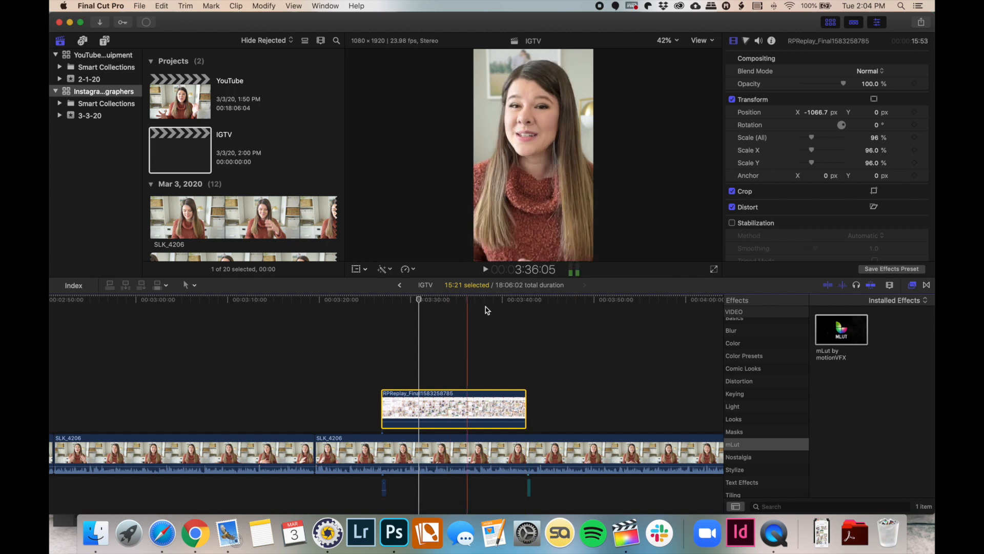
pyautogui.click(817, 113)
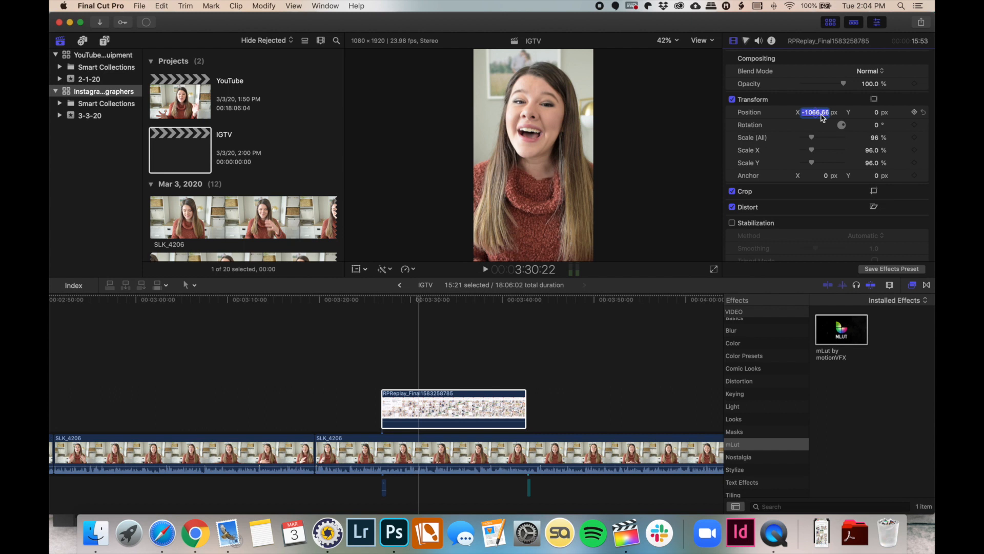
pyautogui.write('0')
pyautogui.press('Return')
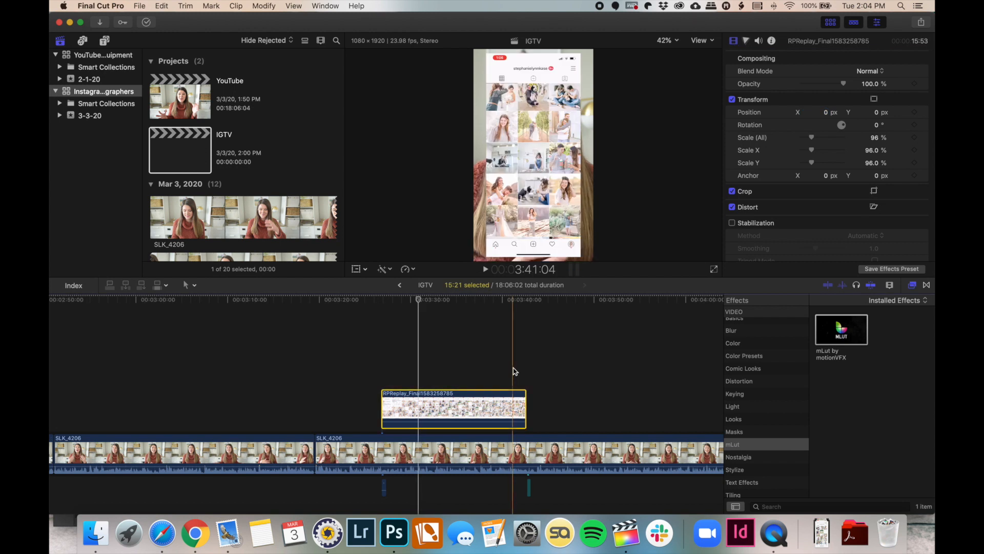
pyautogui.moveTo(812, 142); pyautogui.dragTo(813, 142)
pyautogui.press('super+minus')
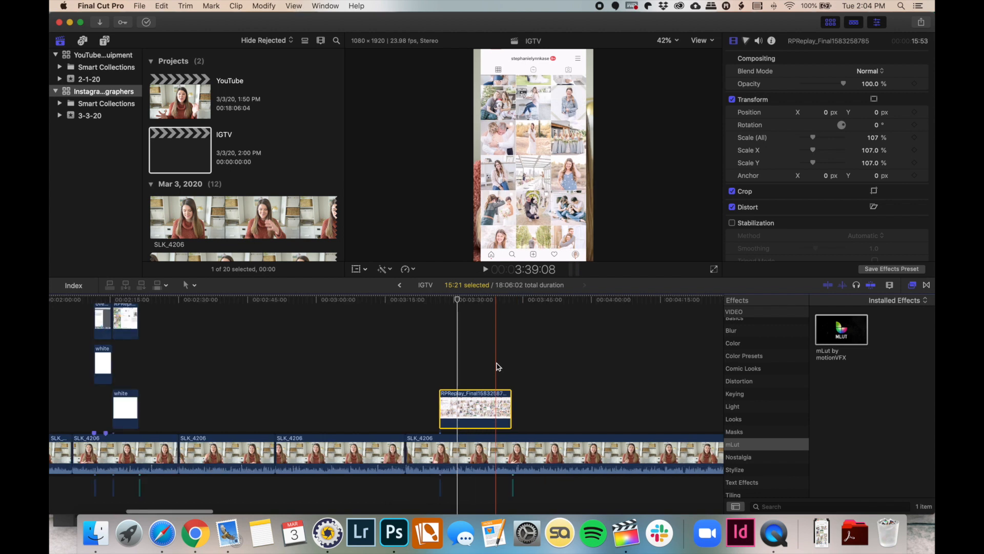
pyautogui.click(117, 398)
pyautogui.press('super+c')
pyautogui.click(440, 350)
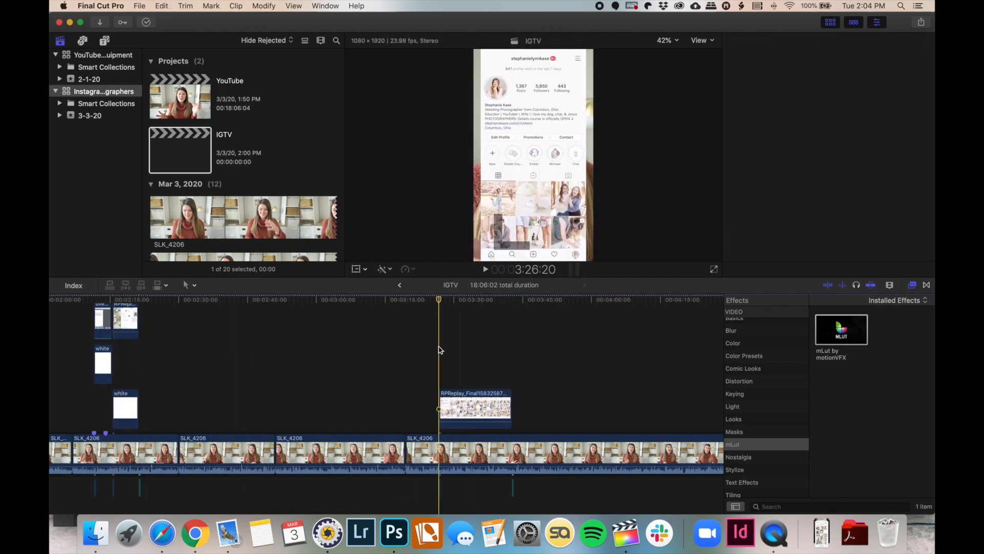
pyautogui.press('super+v')
pyautogui.moveTo(446, 364); pyautogui.dragTo(509, 404)
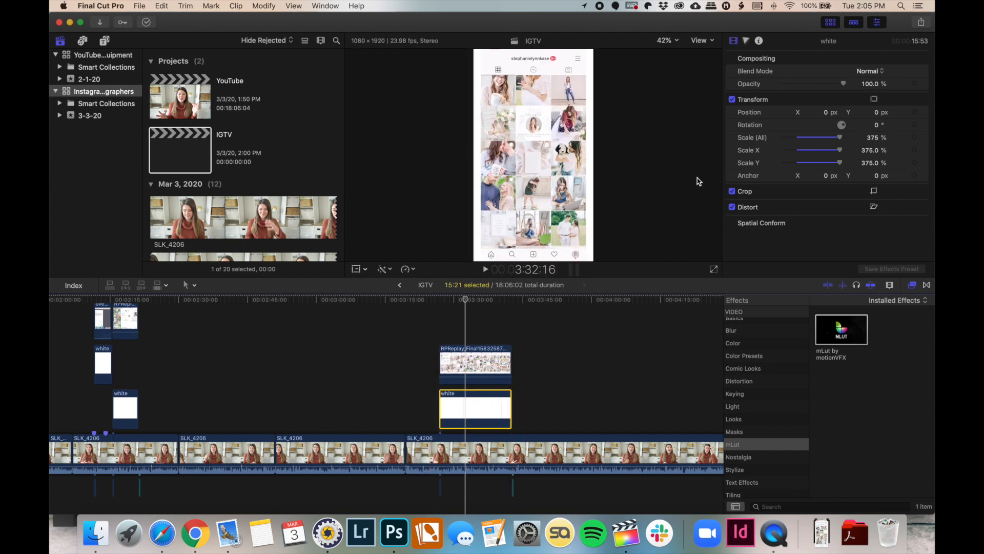
pyautogui.moveTo(841, 141); pyautogui.dragTo(838, 141)
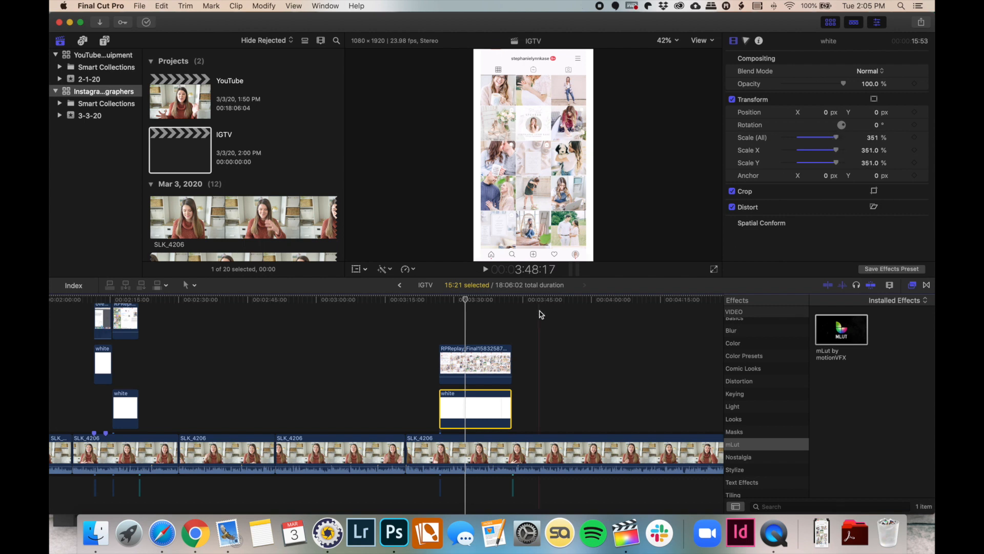
pyautogui.press('space')
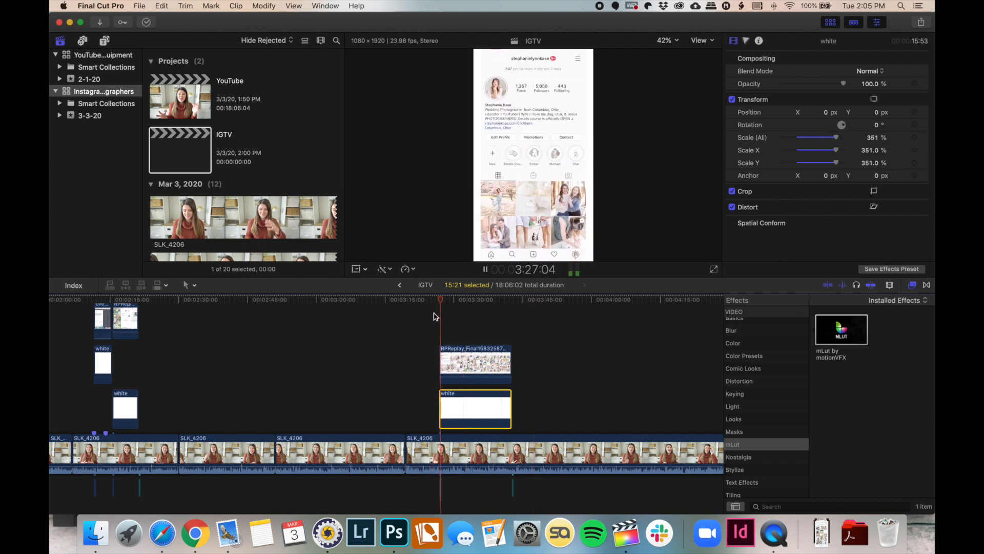
pyautogui.press('space')
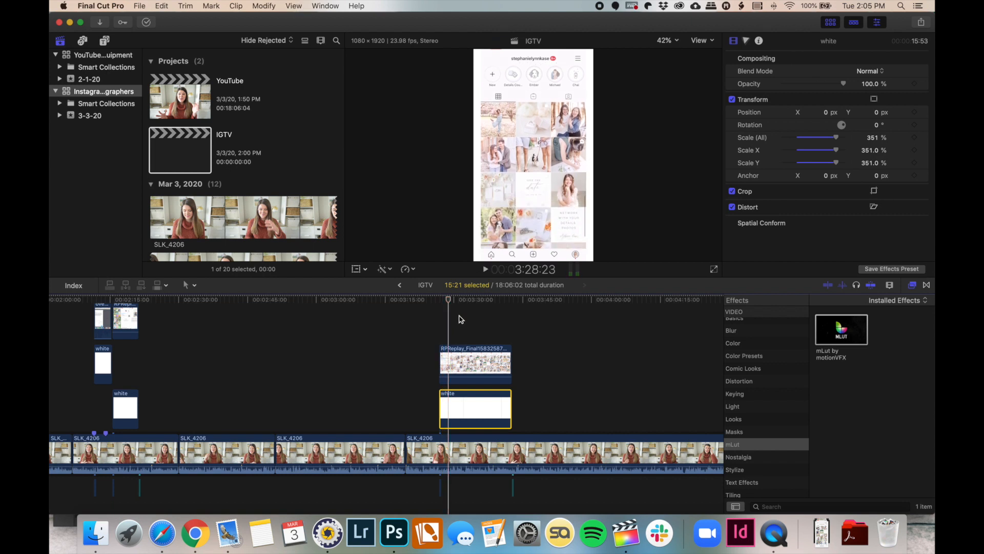
# Delete the Outro for Youtube clip from the end of the IGTV timeline
pyautogui.hscroll(5, 459, 319)
pyautogui.hscroll(12, 456, 337)
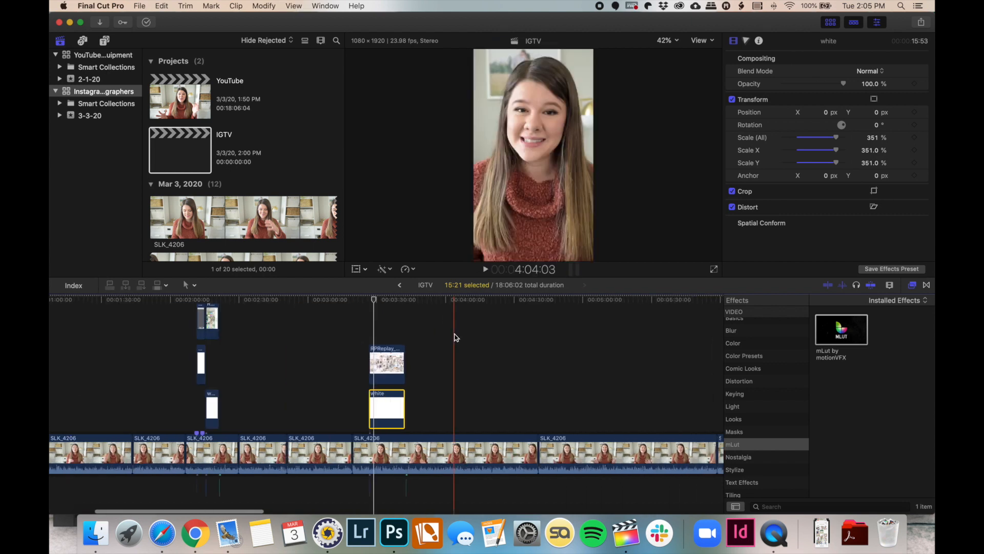
pyautogui.hscroll(2, 456, 336)
pyautogui.moveTo(458, 335); pyautogui.dragTo(484, 335)
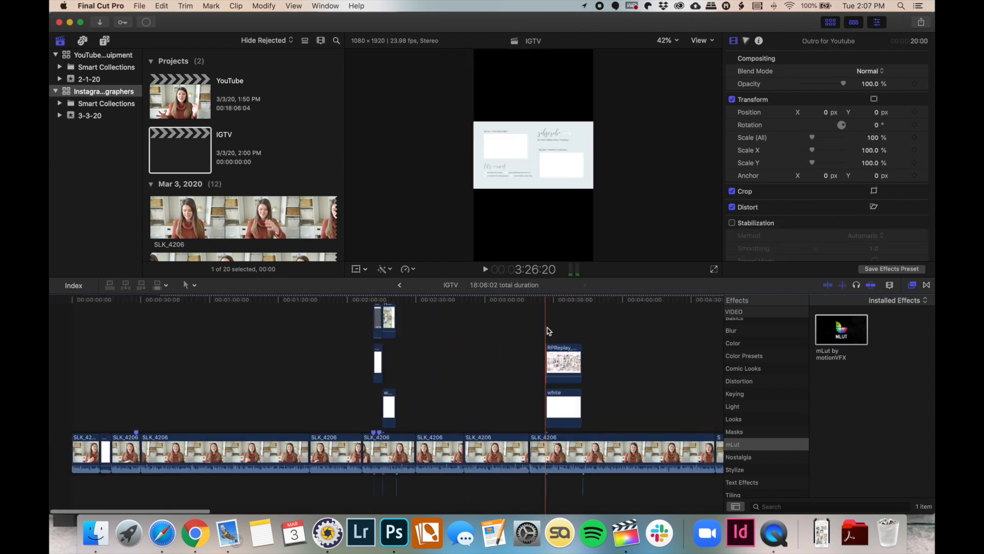
pyautogui.hscroll(15, 567, 323)
pyautogui.hscroll(20, 571, 322)
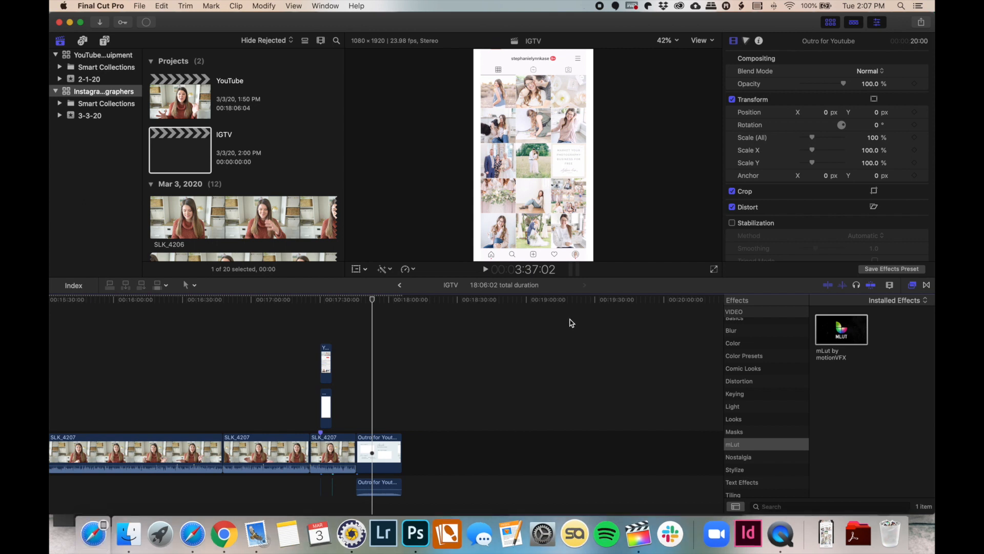
pyautogui.click(384, 442)
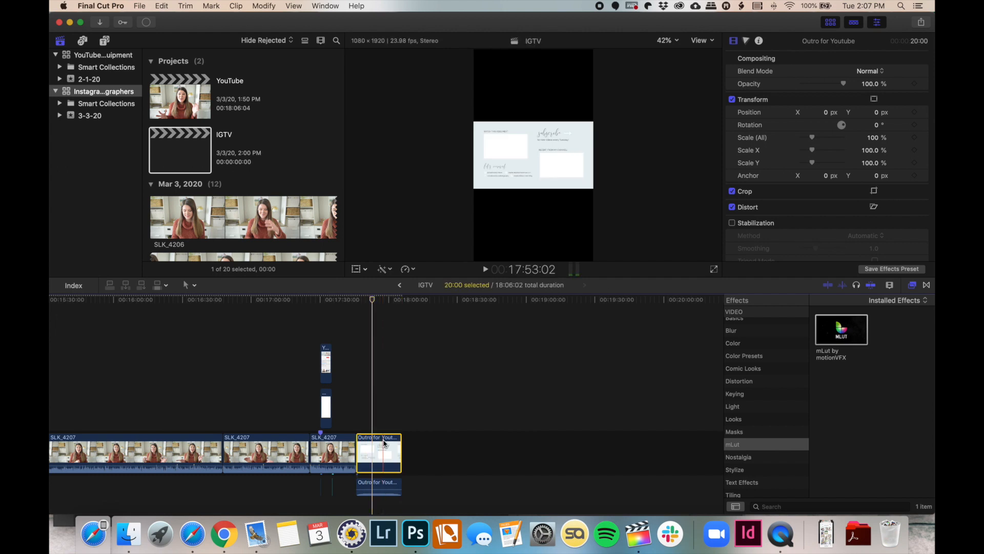
pyautogui.press('Delete')
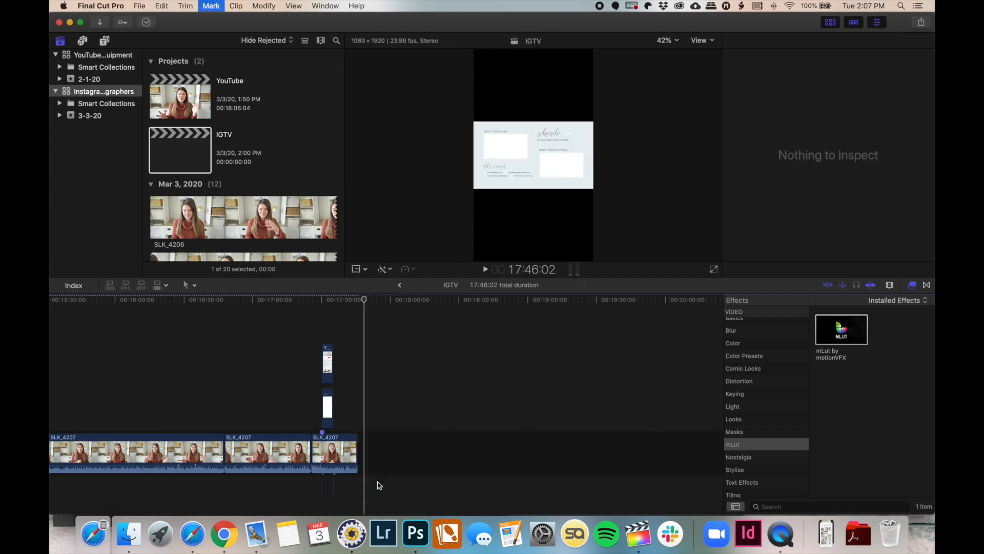
# Move the Logo Intro clip from near the start of the timeline to the end, after the last SLK_4207 clip
pyautogui.press('Up')
pyautogui.hscroll(-15, 378, 483)
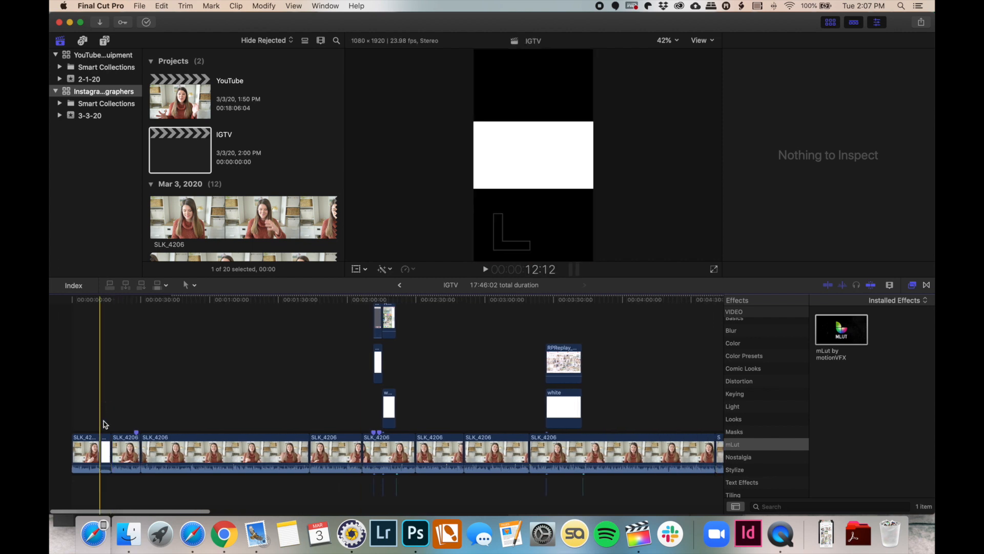
pyautogui.moveTo(105, 451); pyautogui.dragTo(398, 446)
pyautogui.press('space')
pyautogui.press('super+equal')
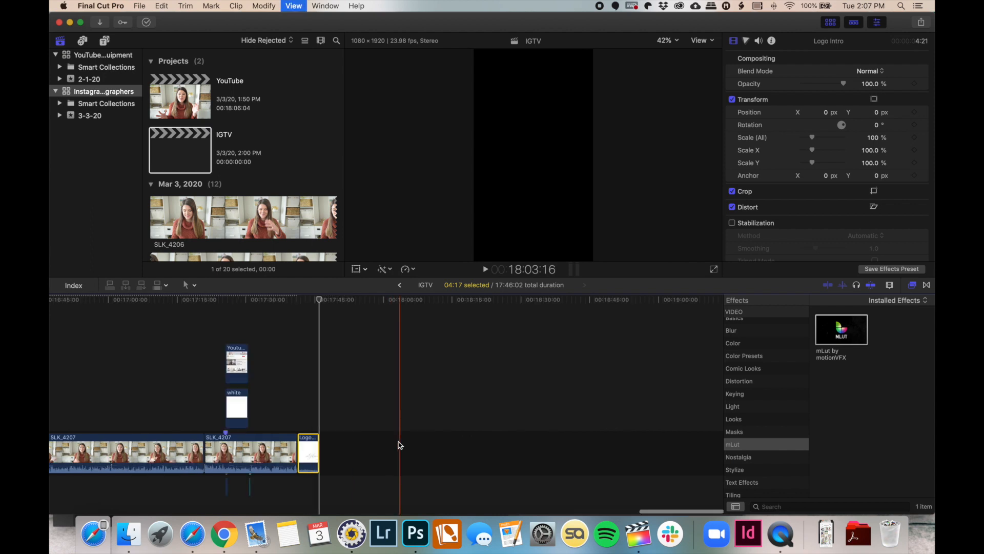
# Copy the 351% white background from the final Youtube overlay to beneath the Logo Intro clip, matched to its length, and play it back
pyautogui.click(244, 411)
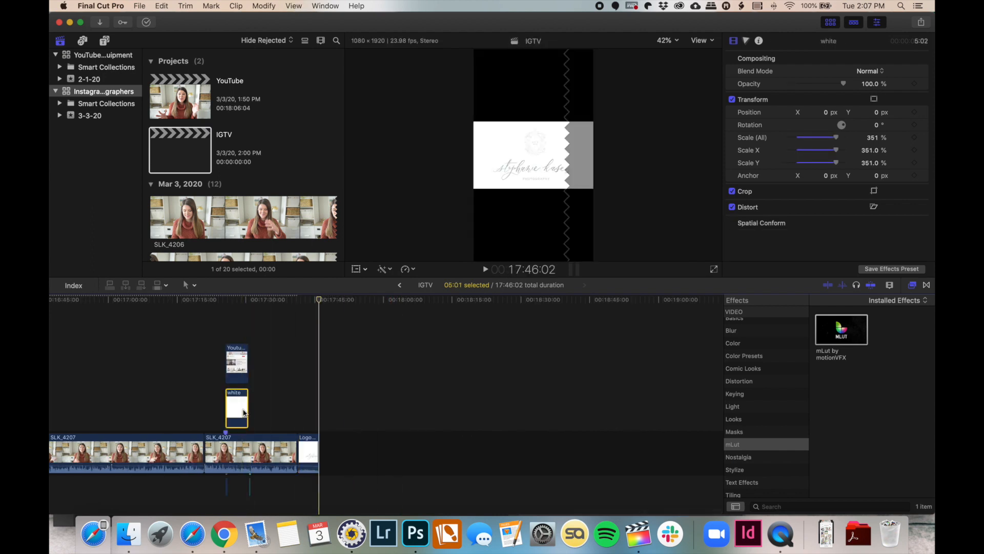
pyautogui.click(304, 384)
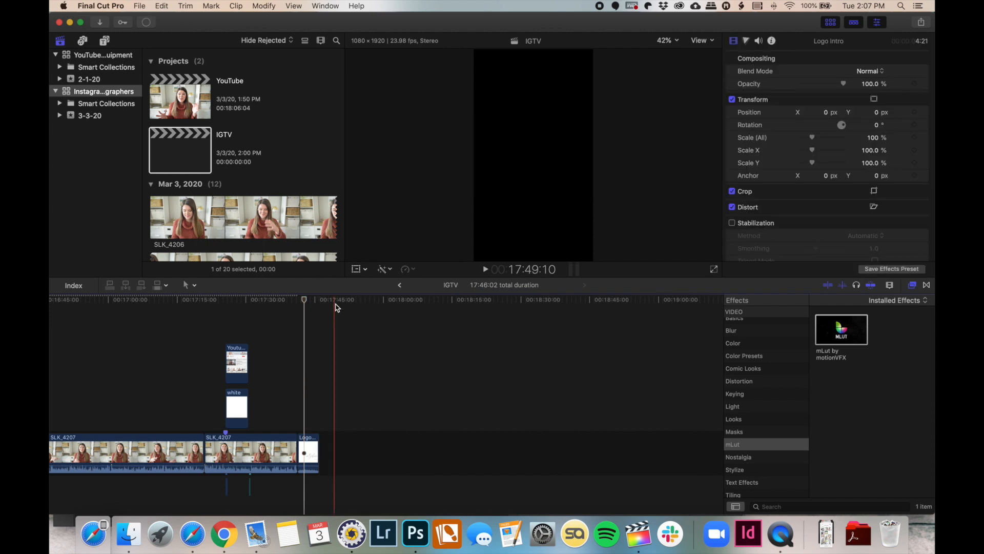
pyautogui.click(245, 401)
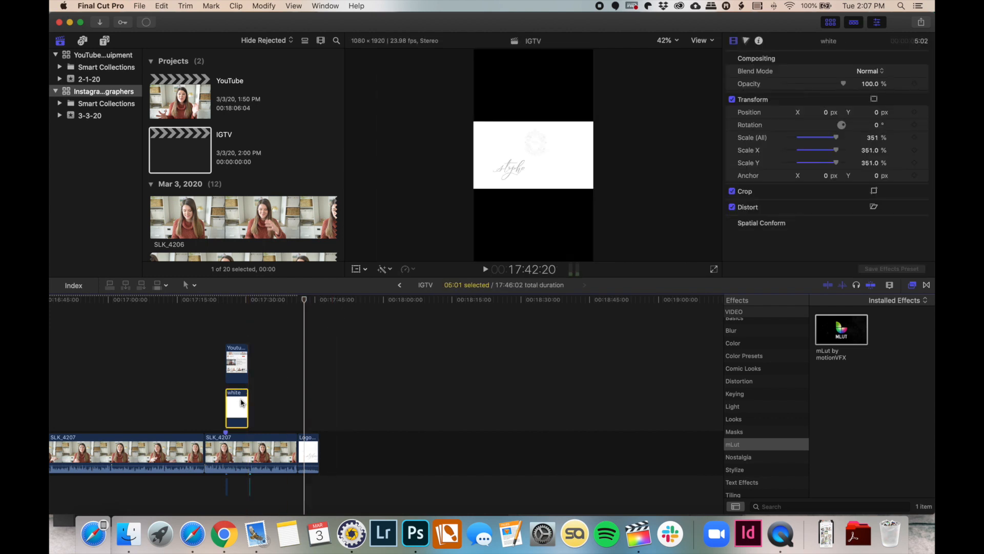
pyautogui.click(300, 356)
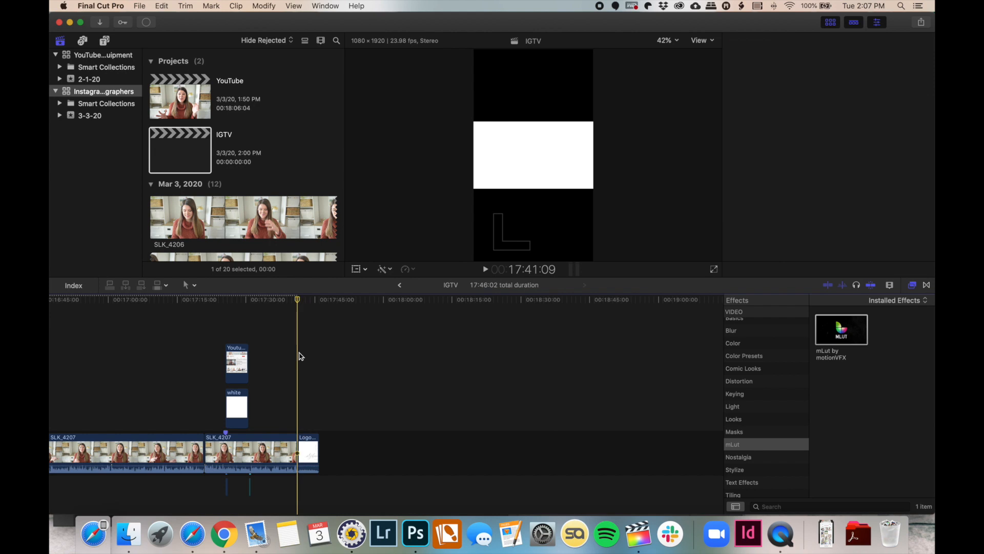
pyautogui.press('super+v')
pyautogui.moveTo(309, 413); pyautogui.dragTo(308, 491)
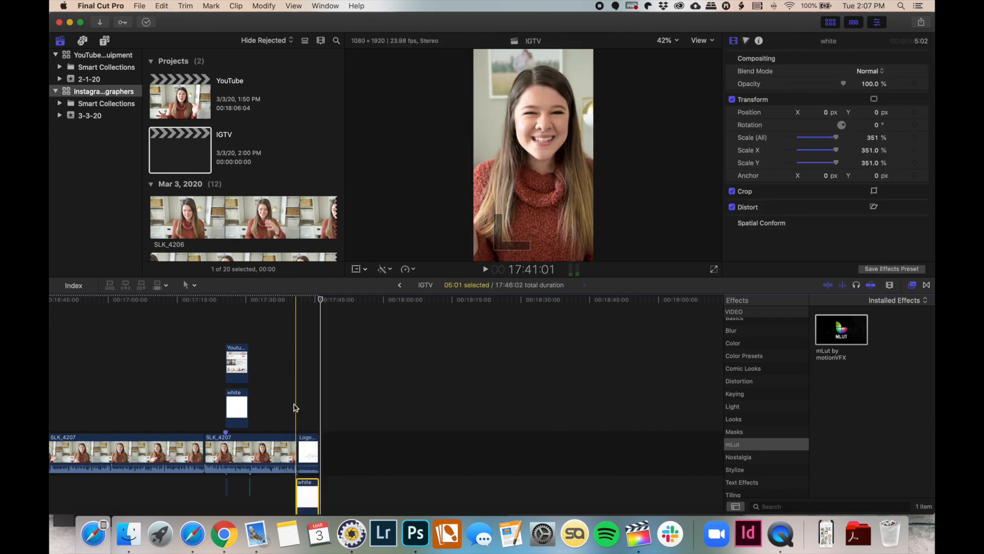
pyautogui.click(314, 365)
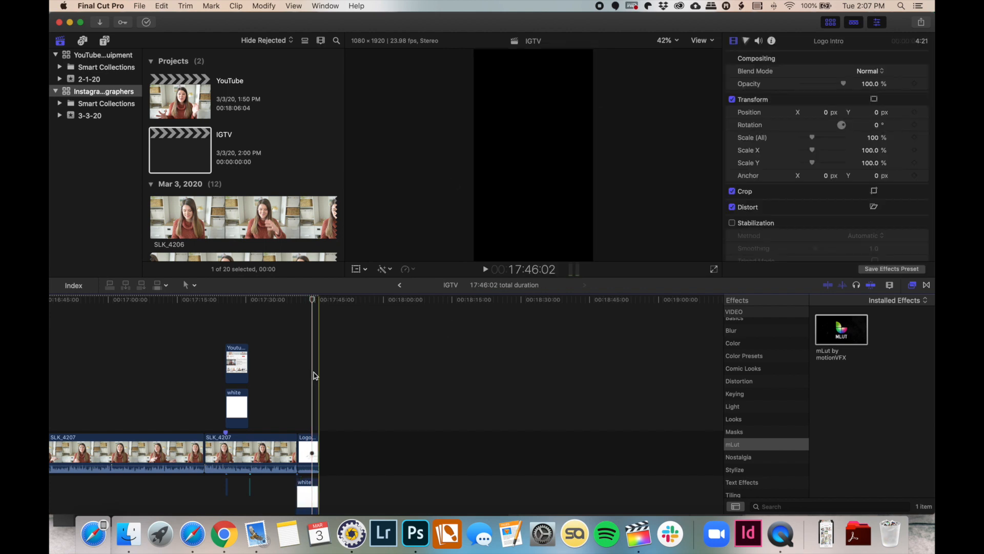
pyautogui.click(299, 377)
pyautogui.press('space')
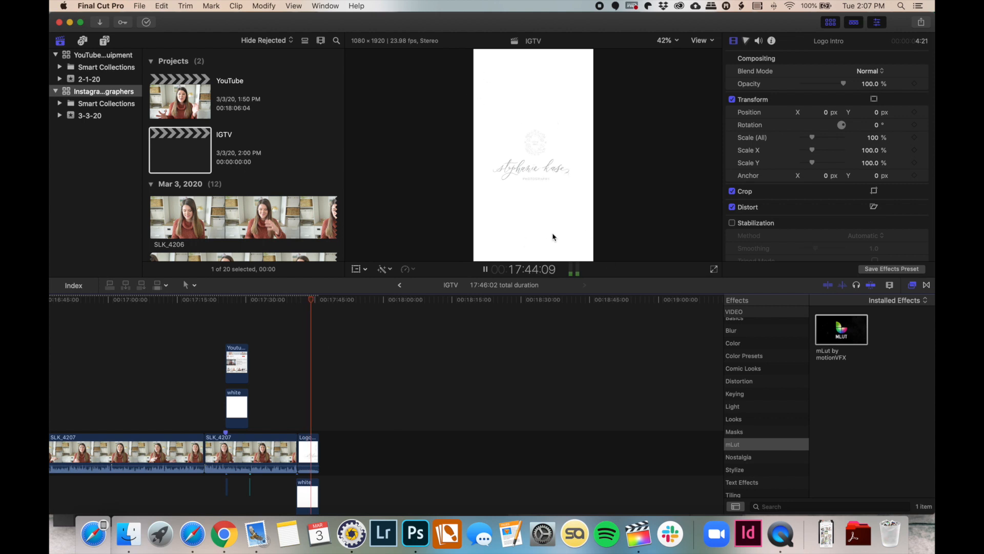
pyautogui.press('space')
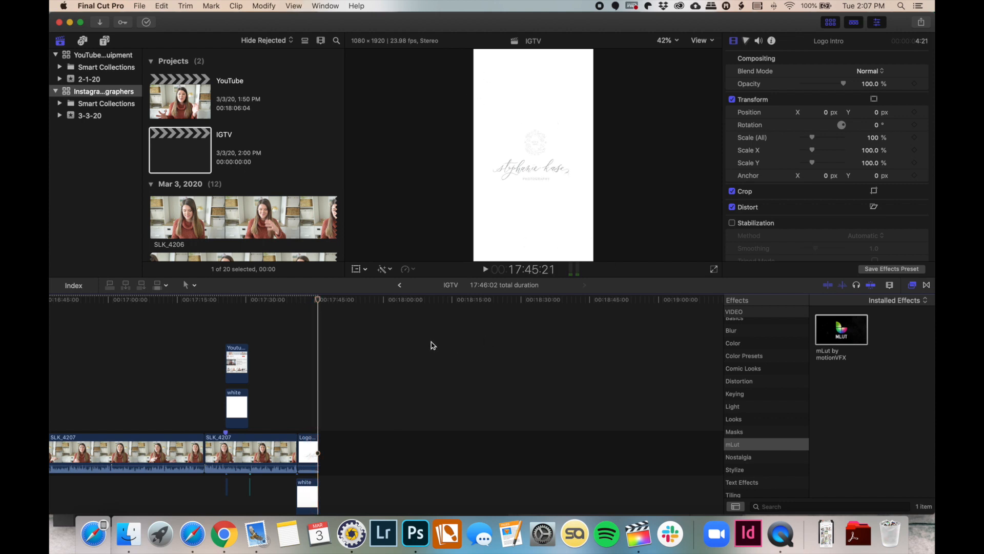
pyautogui.hscroll(-3, 433, 346)
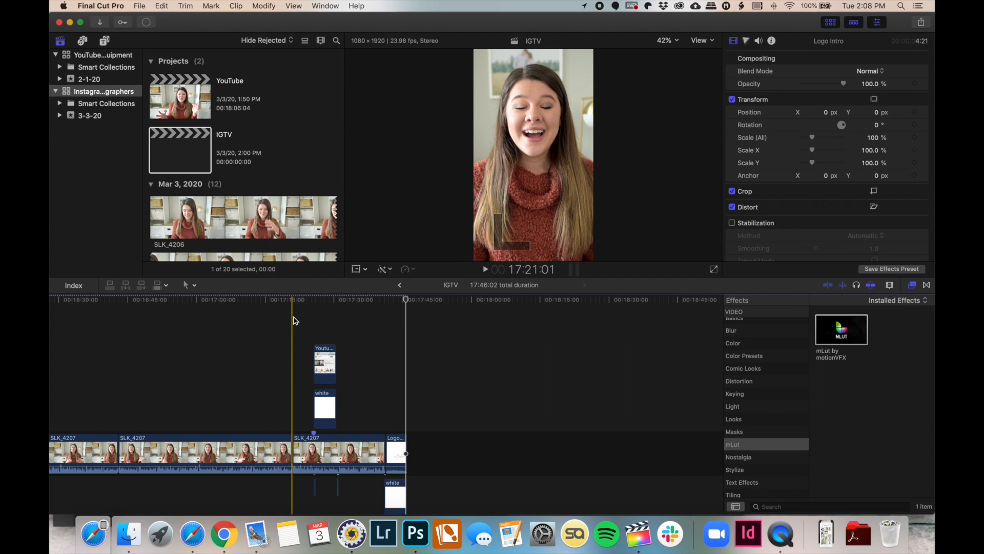
pyautogui.press('super+equal')
pyautogui.press('super+equal')
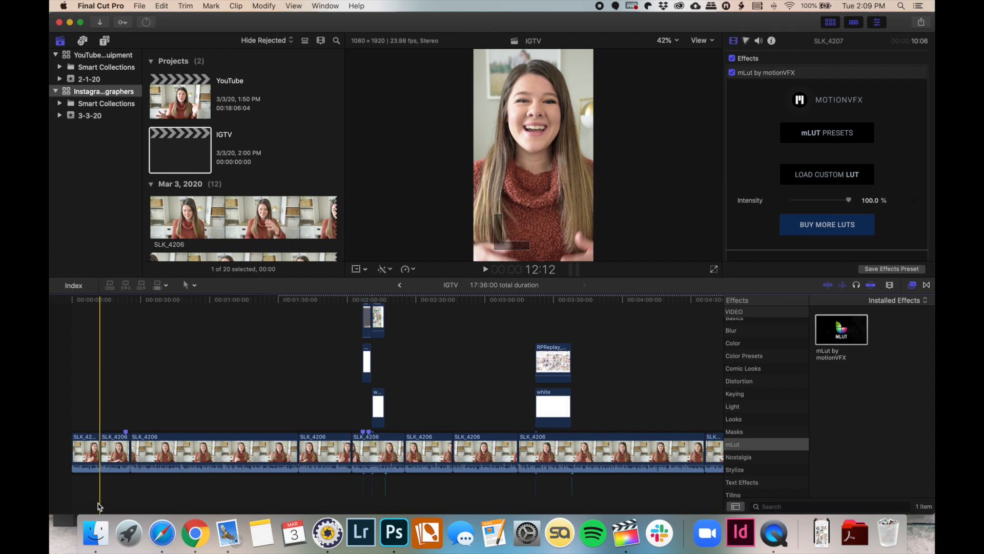
# Switch to Finder and open IGTV background template.psd from the YouTube folder in Photoshop
pyautogui.click(95, 532)
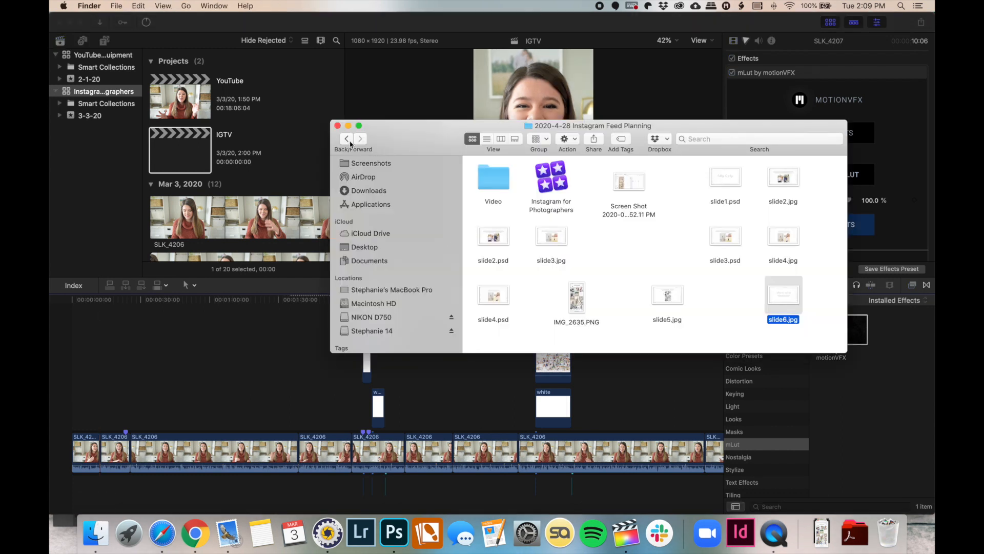
pyautogui.click(350, 141)
pyautogui.scroll(-1, 584, 211)
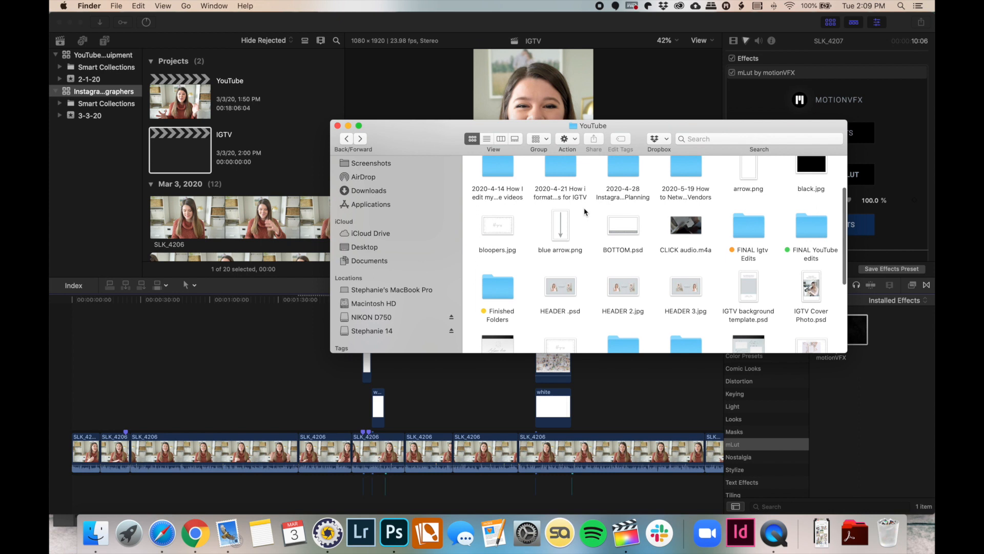
pyautogui.scroll(-8, 584, 211)
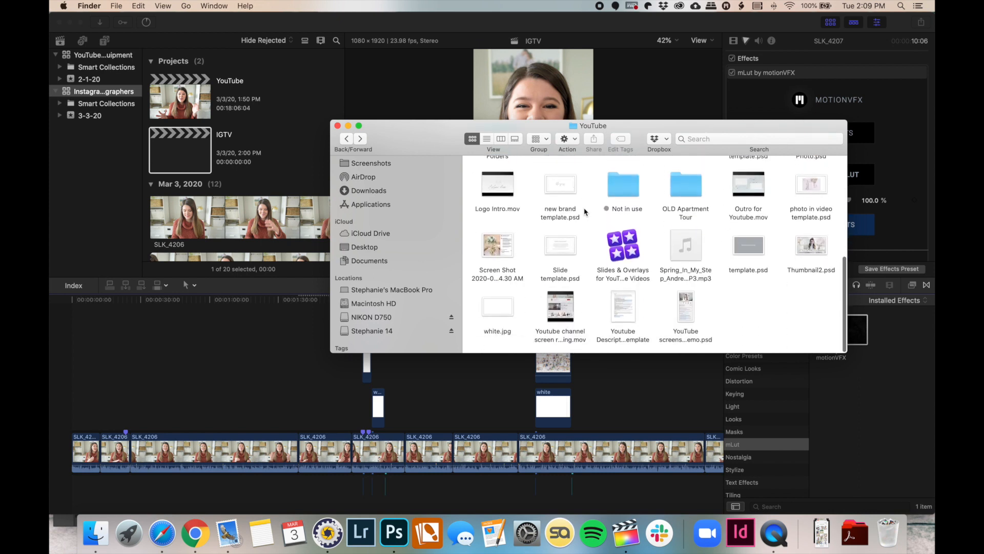
pyautogui.scroll(8, 584, 211)
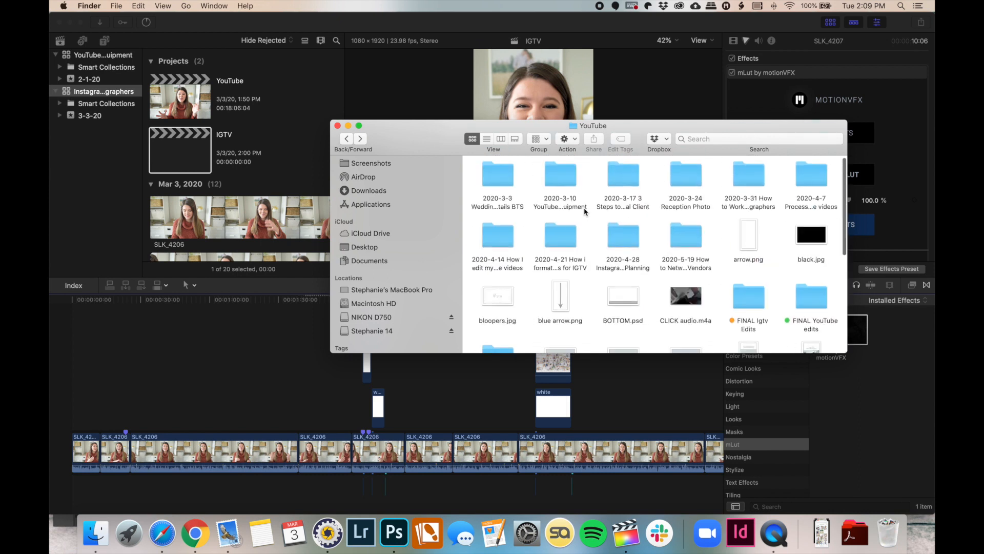
pyautogui.scroll(-3, 584, 212)
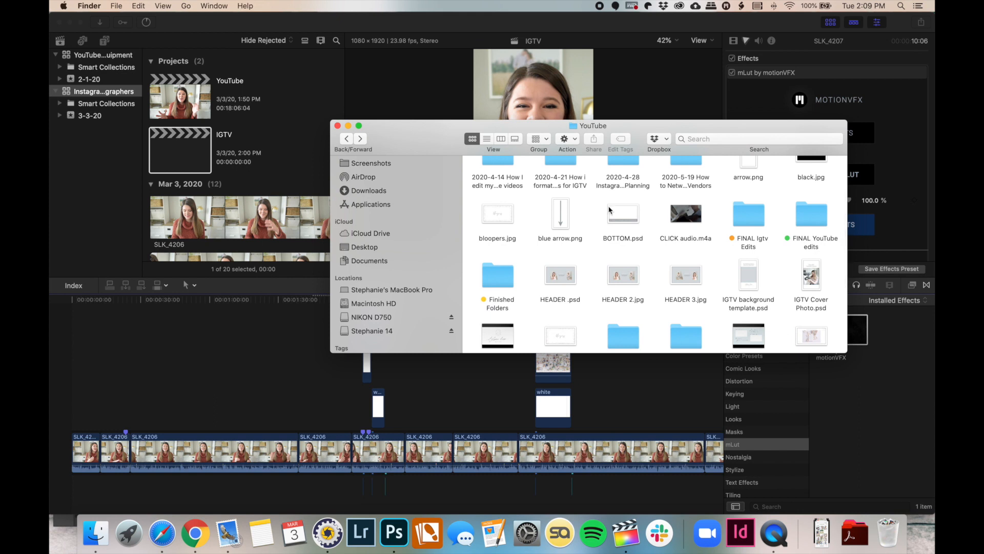
pyautogui.doubleClick(738, 281)
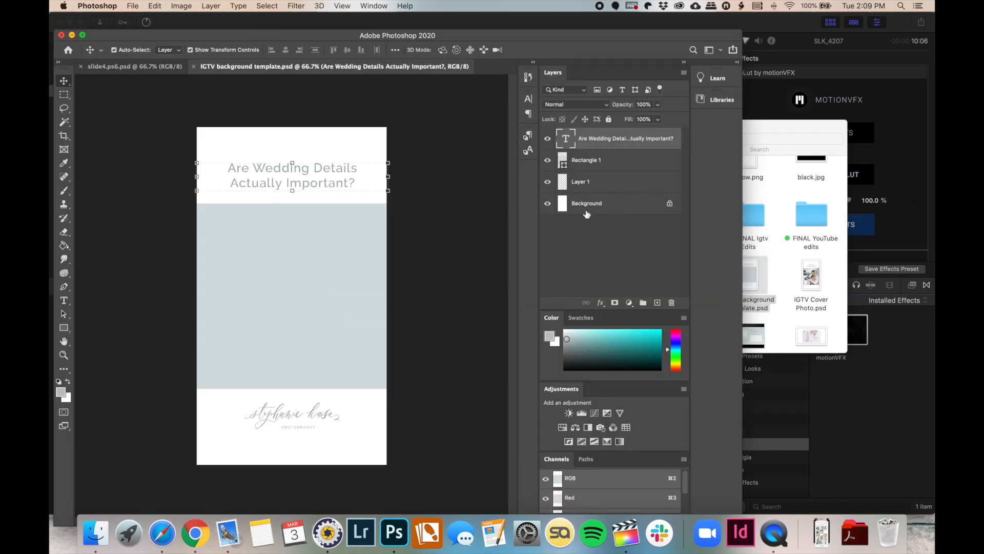
pyautogui.click(474, 227)
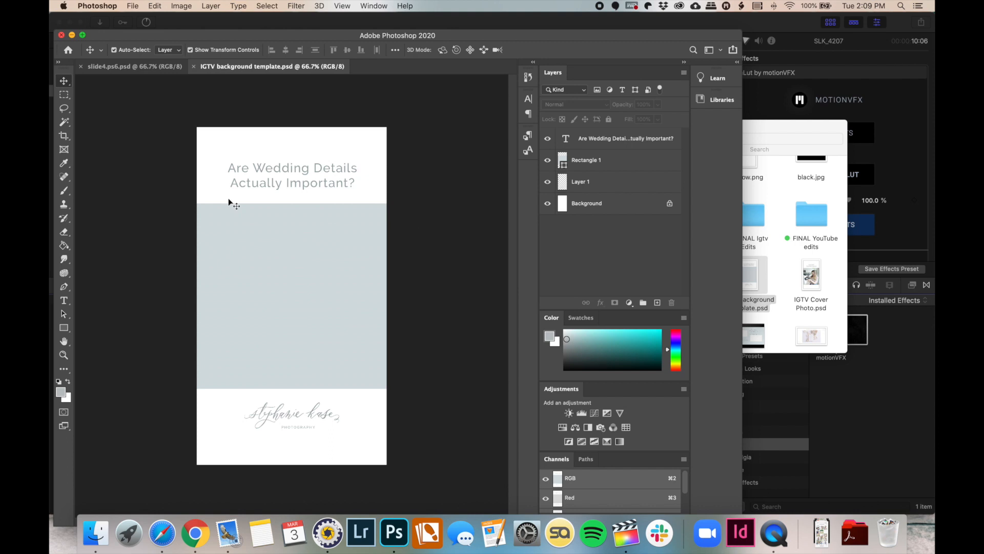
pyautogui.click(299, 170)
pyautogui.click(171, 156)
pyautogui.click(317, 239)
pyautogui.click(461, 215)
# Replace the template's title text with "INSTAGRAM for Photographers"
pyautogui.click(64, 301)
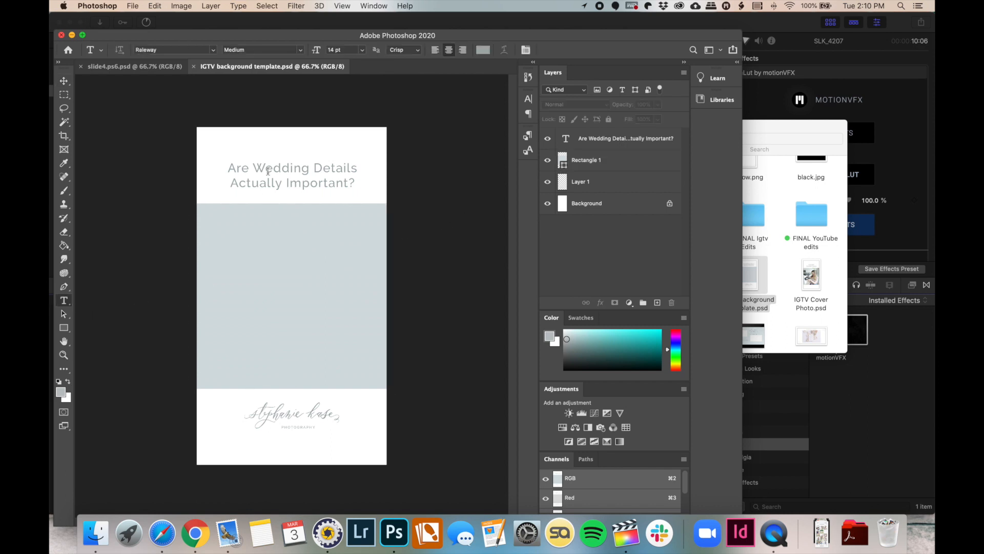
pyautogui.click(267, 171)
pyautogui.press('super+a')
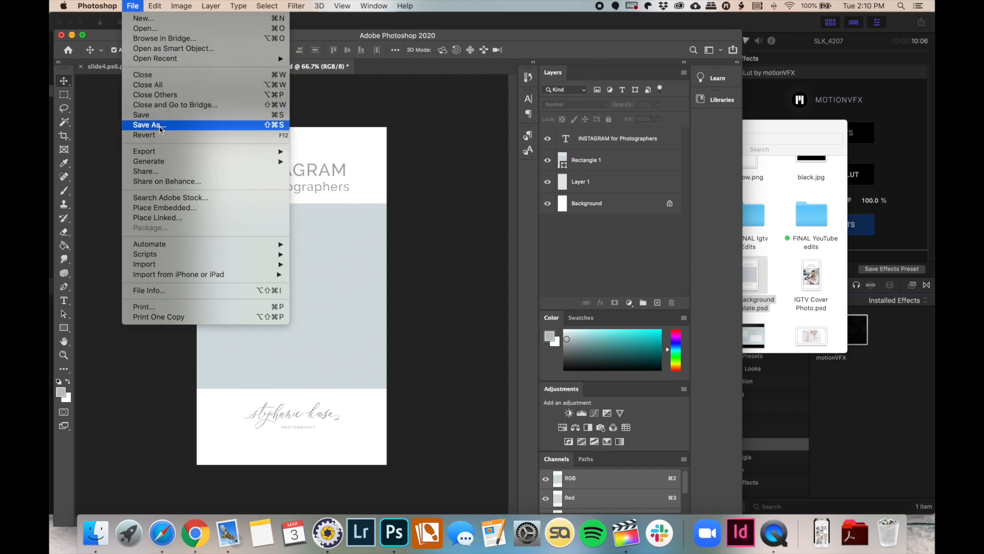
# Save the design as the JPEG IGTV background template.jpg in the 2020-4-28 Instagram Feed Planning folder
pyautogui.click(169, 126)
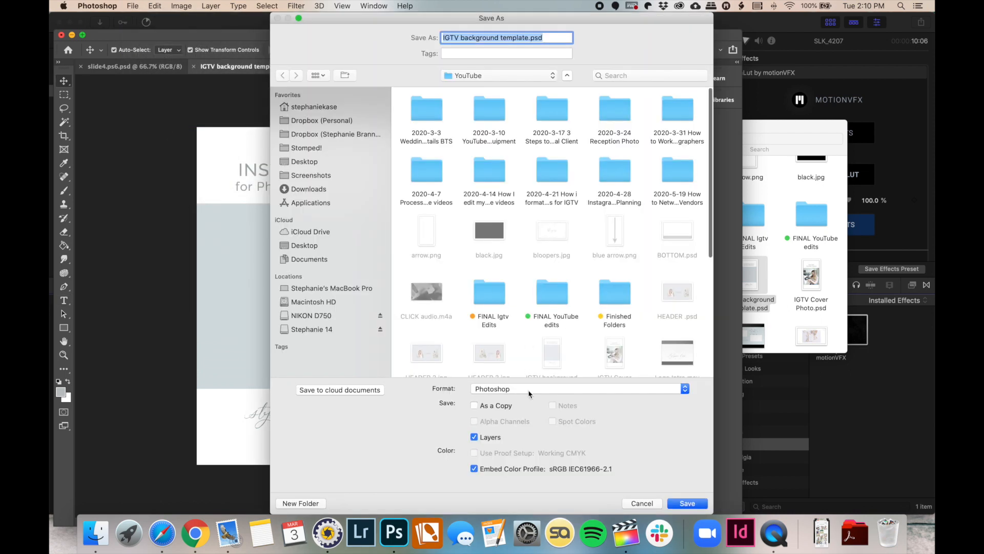
pyautogui.click(529, 393)
pyautogui.click(527, 458)
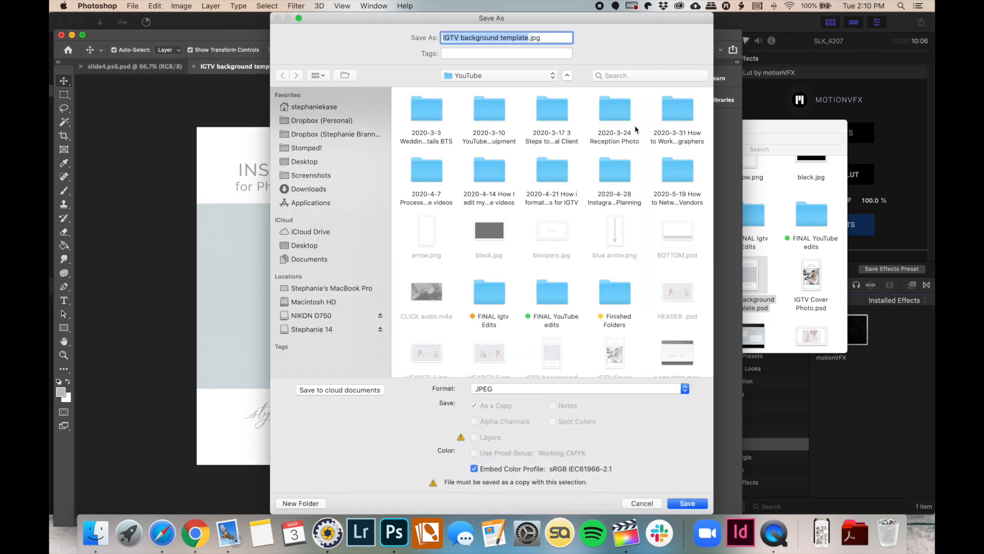
pyautogui.doubleClick(607, 169)
pyautogui.press('Return')
pyautogui.press('Return')
# Switch to Final Cut Pro and split the third SLK_4206 clip of the IGTV timeline at 1:00:17
pyautogui.click(779, 24)
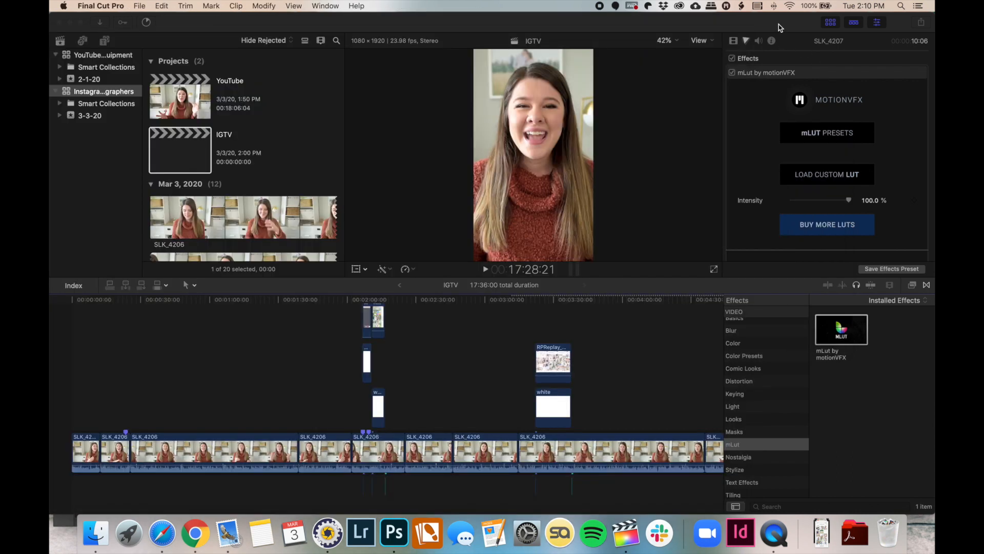
pyautogui.click(213, 364)
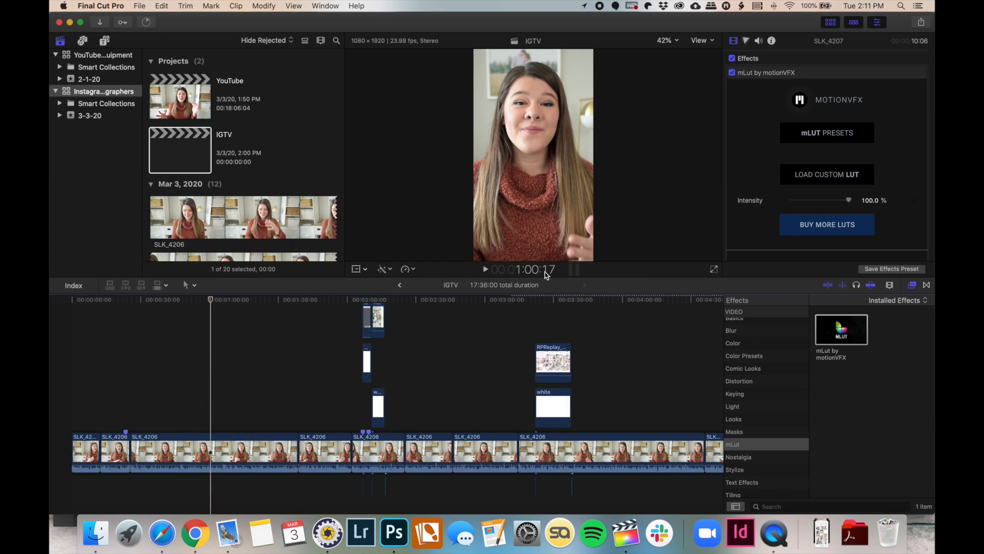
pyautogui.press('super+equal')
pyautogui.press('super+equal')
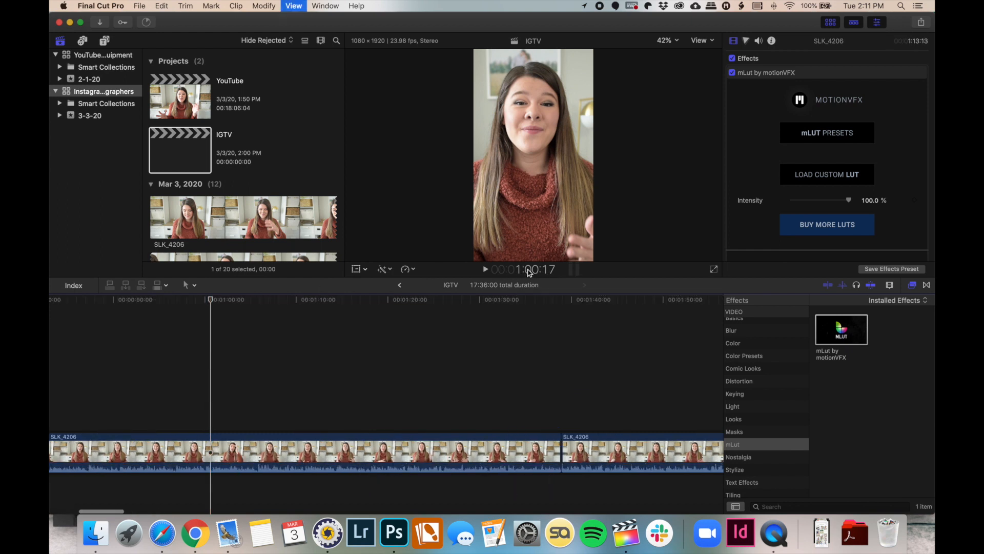
pyautogui.click(213, 448)
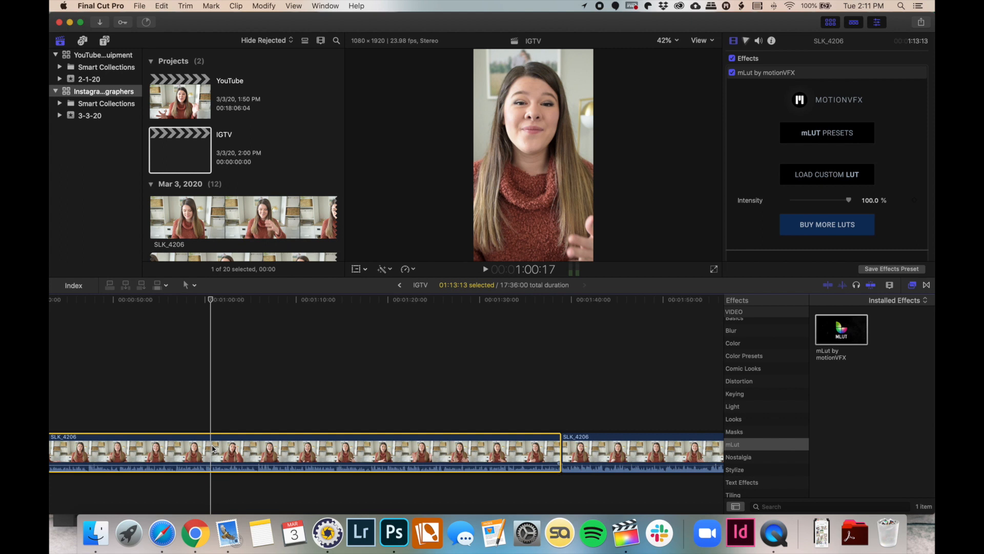
pyautogui.press('super+b')
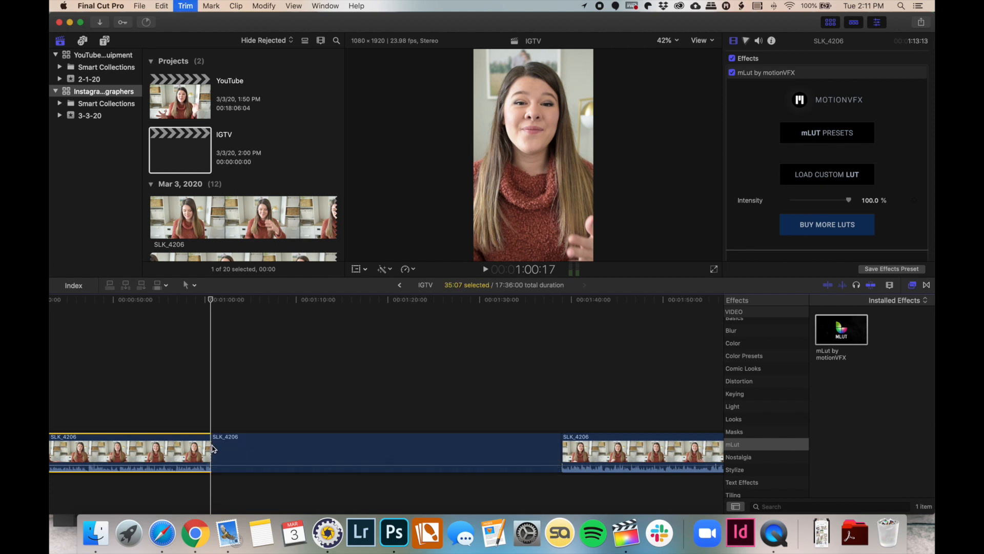
pyautogui.hscroll(-2, 213, 447)
pyautogui.press('super+minus')
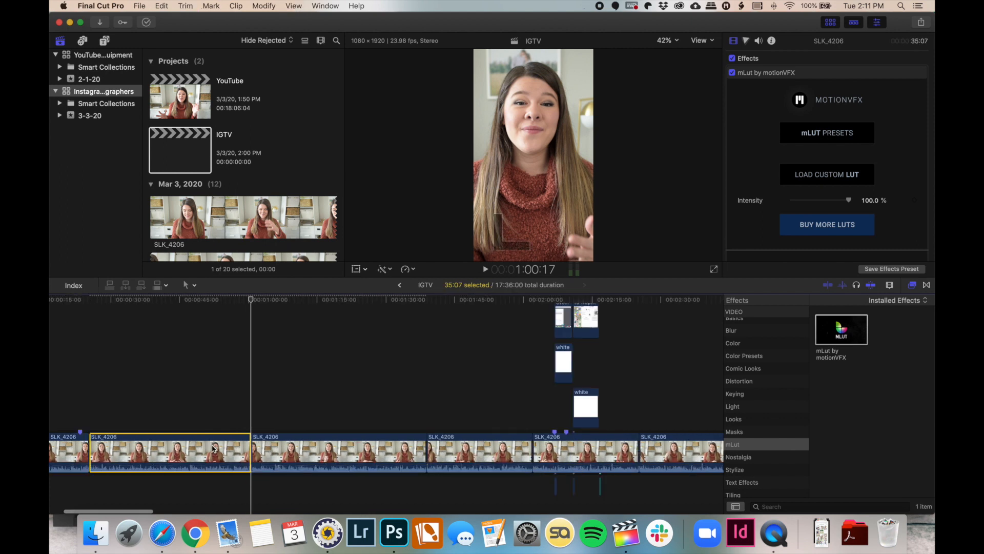
pyautogui.hscroll(-3, 213, 448)
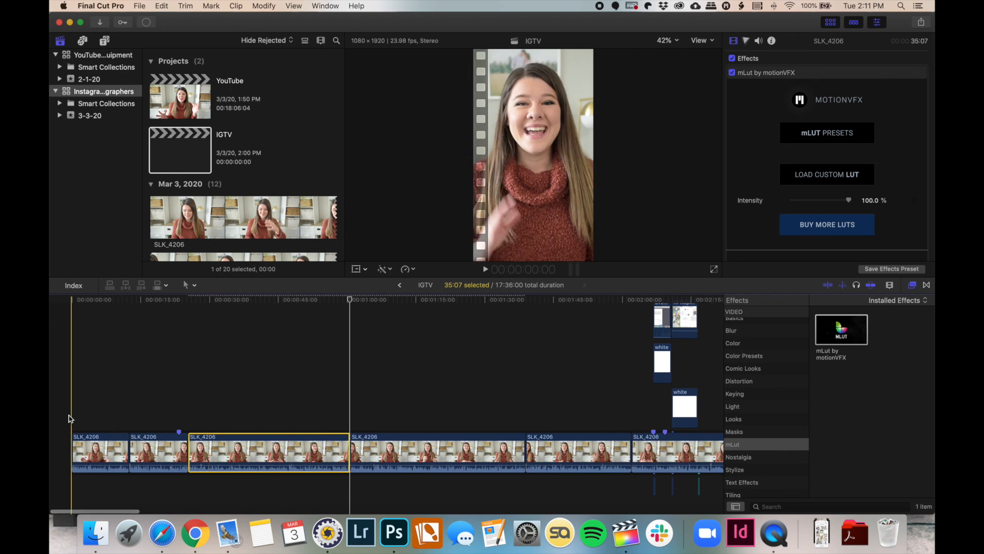
# Add IGTV background template.jpg from the 2020-4-28 Instagram Feed Planning folder beneath the timeline's first clip and extend it to the 1:00:17 cut
pyautogui.click(96, 533)
pyautogui.scroll(2, 663, 197)
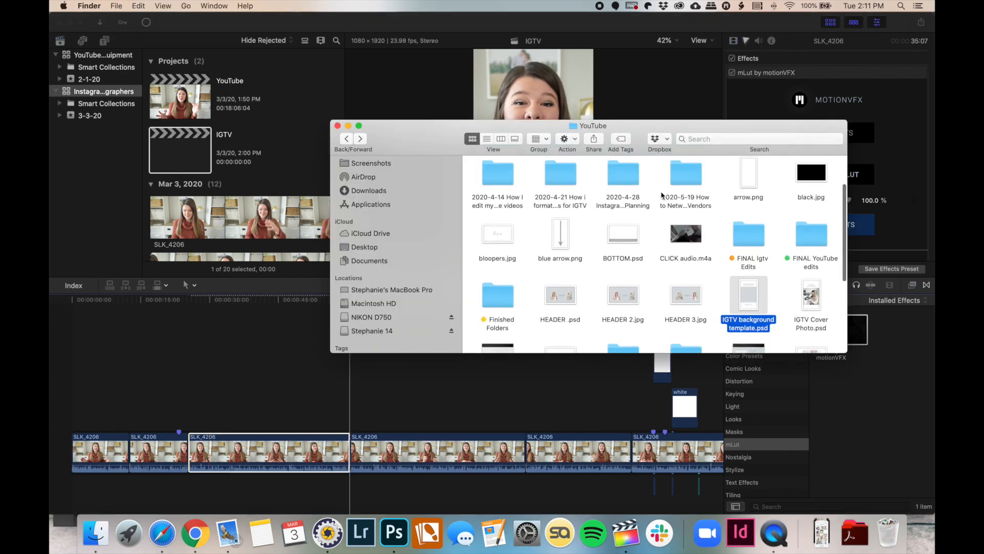
pyautogui.doubleClick(633, 180)
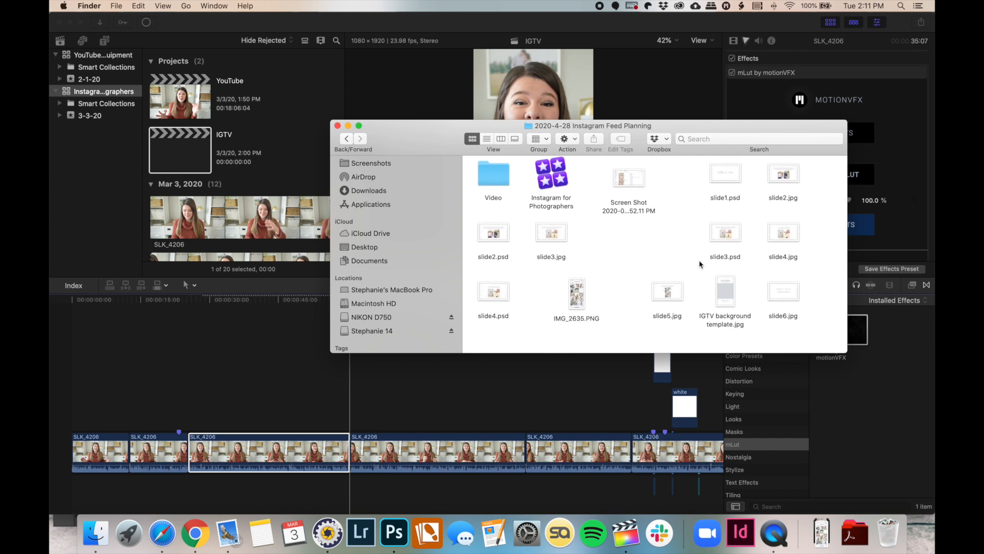
pyautogui.click(727, 299)
pyautogui.moveTo(727, 304); pyautogui.dragTo(73, 496)
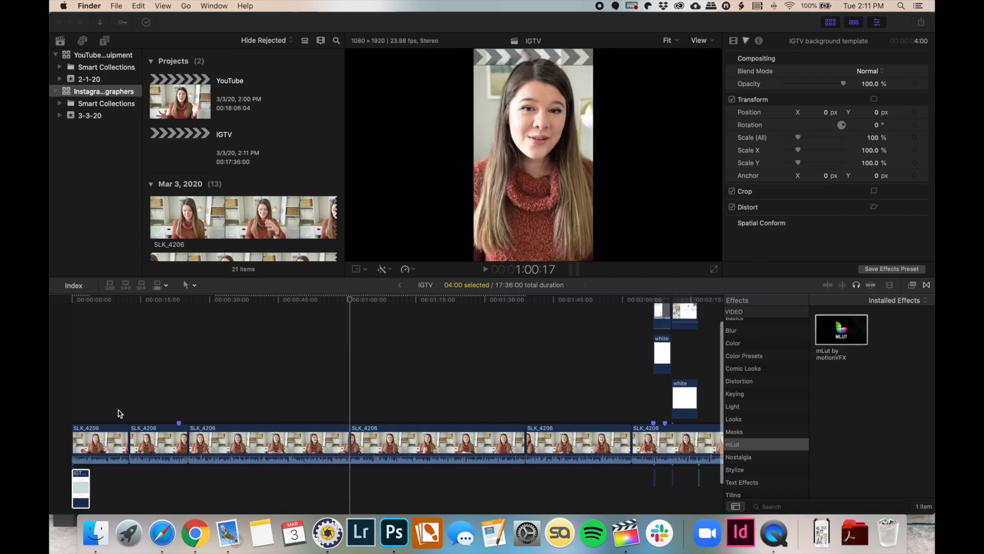
pyautogui.click(88, 473)
pyautogui.moveTo(91, 474); pyautogui.dragTo(350, 473)
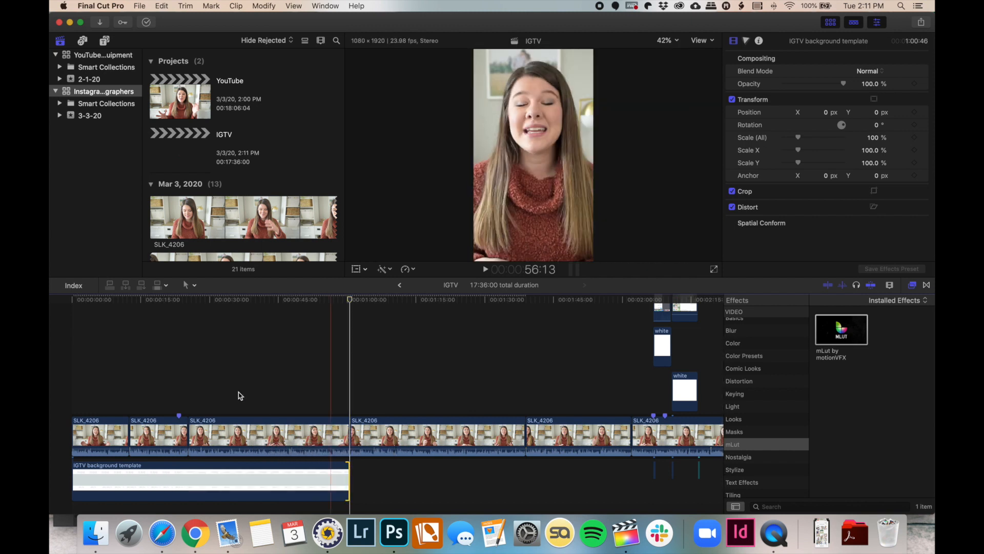
# Scale the first SLK_4206 clip down to 172% so it fits the background template's central frame
pyautogui.click(93, 377)
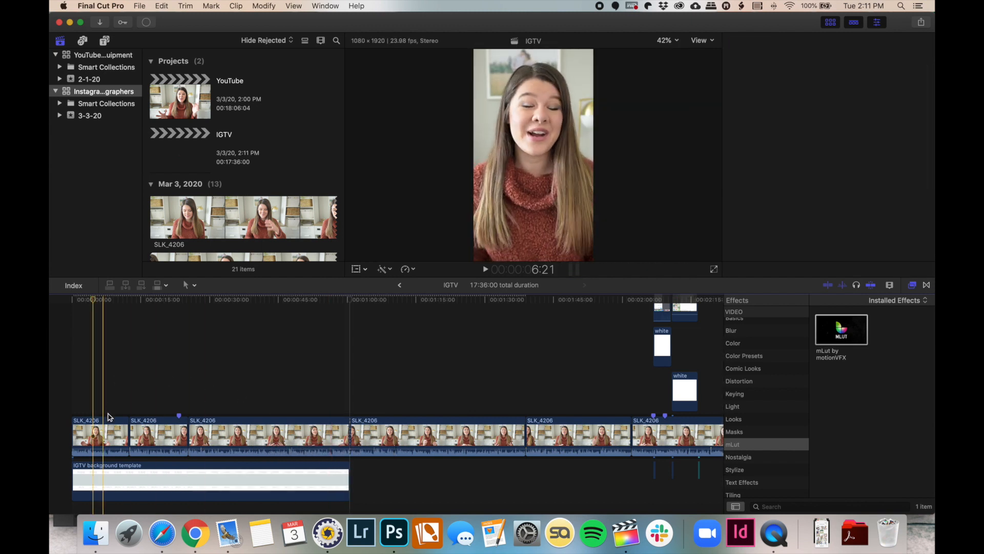
pyautogui.scroll(-10, 824, 127)
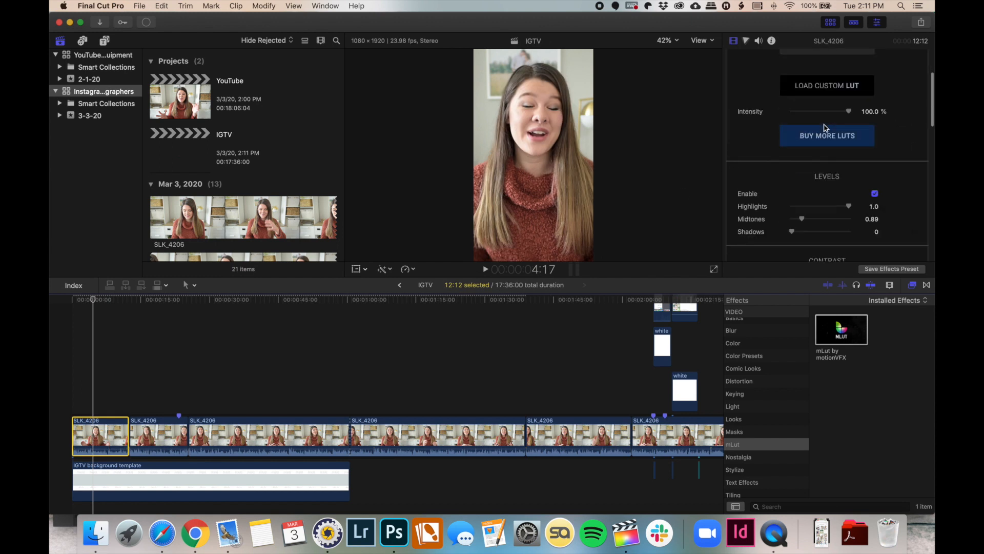
pyautogui.scroll(-15, 825, 127)
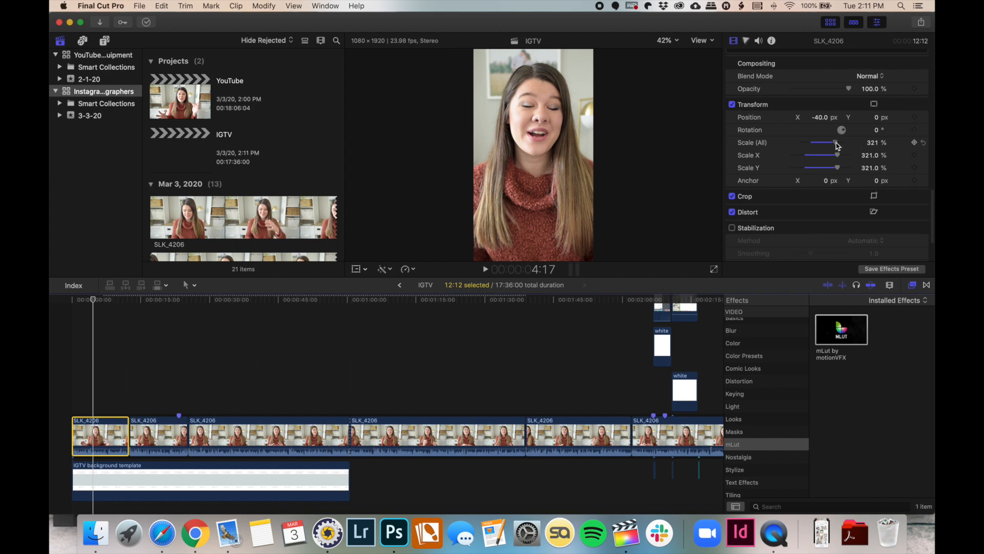
pyautogui.moveTo(837, 145); pyautogui.dragTo(822, 148)
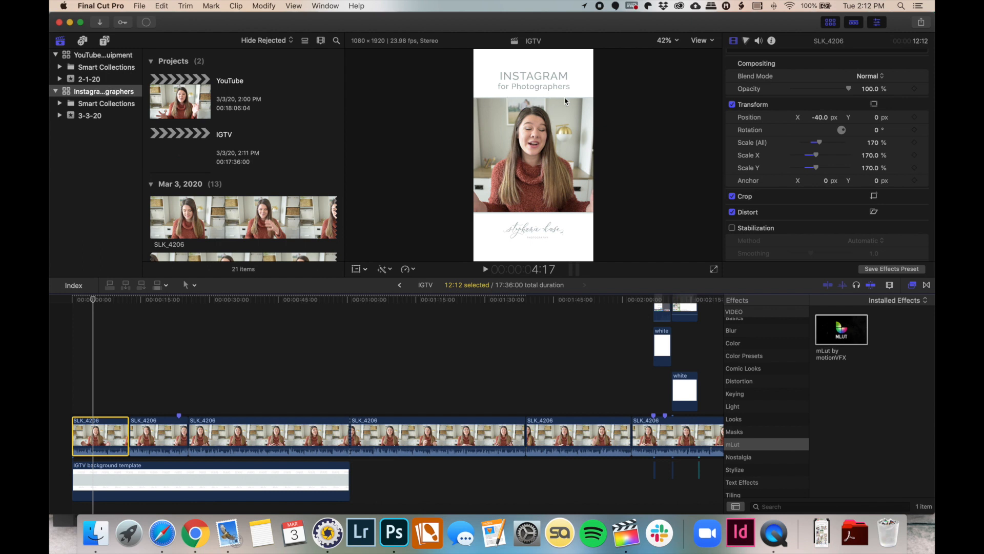
pyautogui.moveTo(822, 146); pyautogui.dragTo(822, 146)
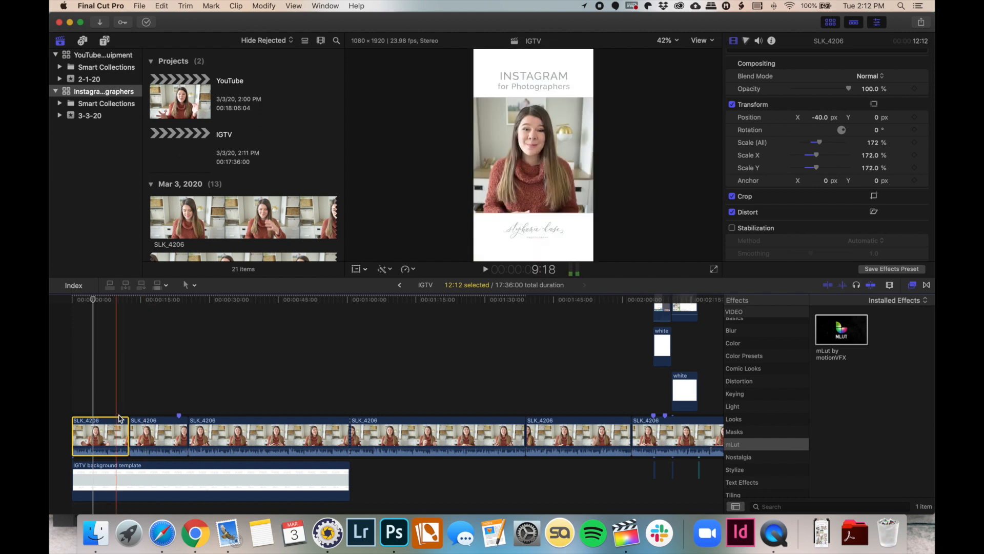
# Copy the first clip, then remove the Transform attributes from the second and third SLK_4206 clips while keeping their mLut effect
pyautogui.press('super+c')
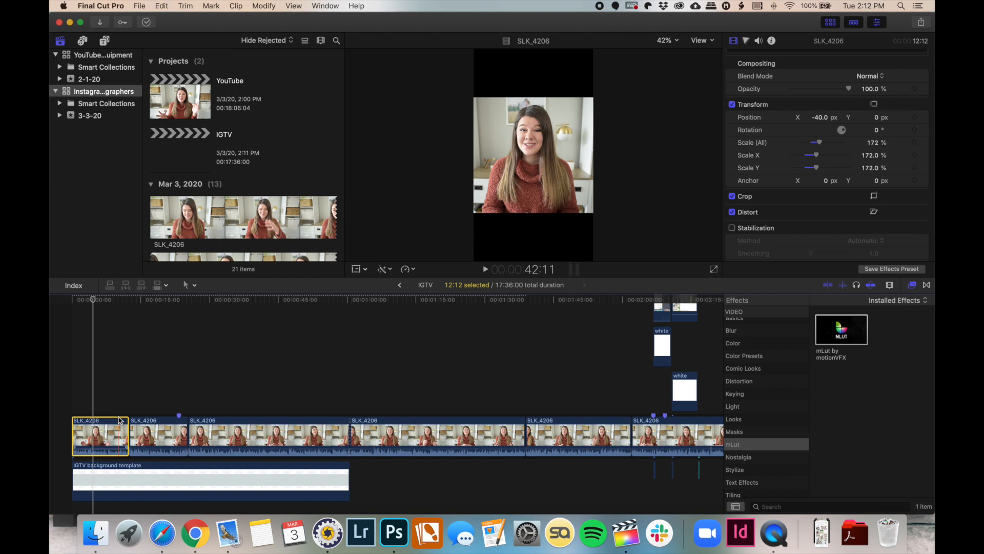
pyautogui.click(151, 432)
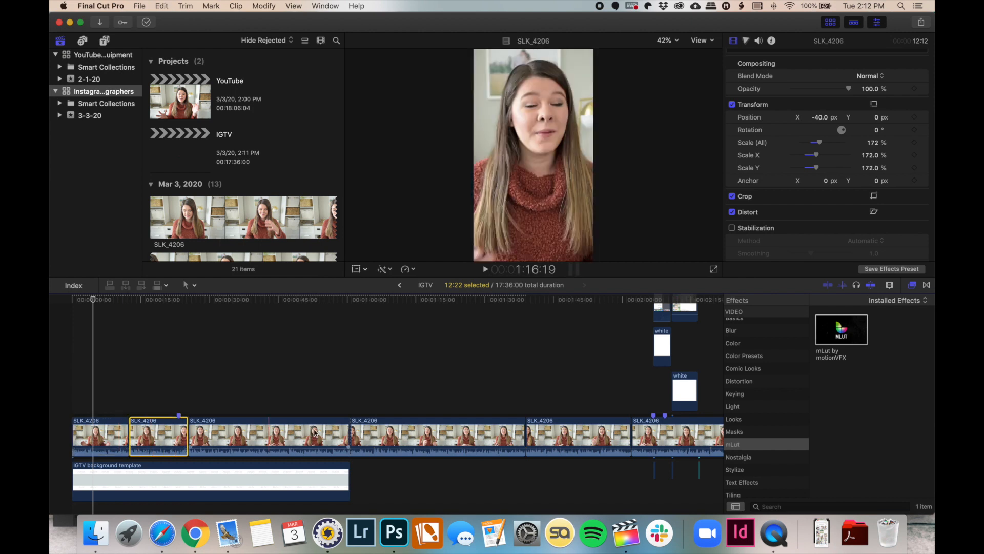
pyautogui.keyDown('super'); pyautogui.click(250, 431); pyautogui.keyUp('super')
pyautogui.click(162, 6)
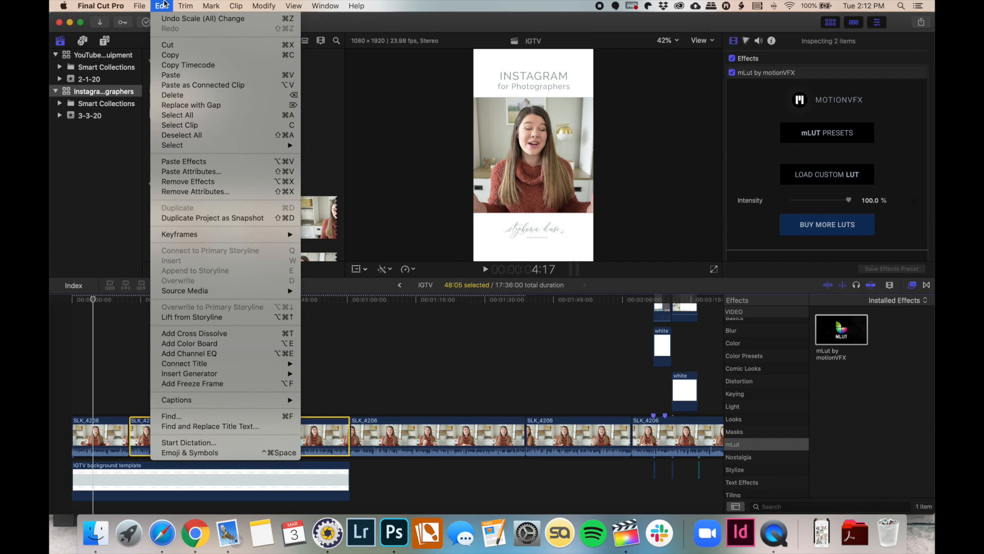
pyautogui.click(216, 192)
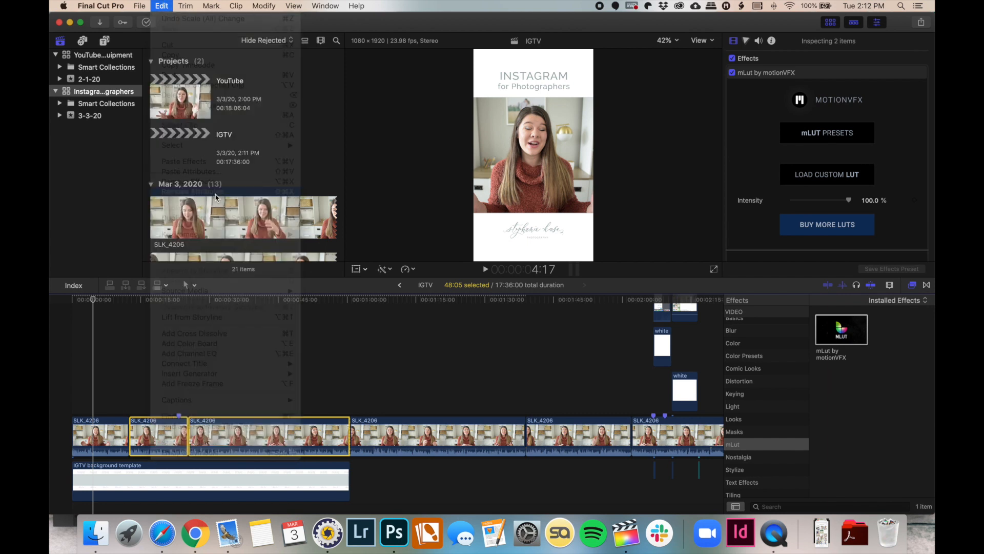
pyautogui.click(409, 143)
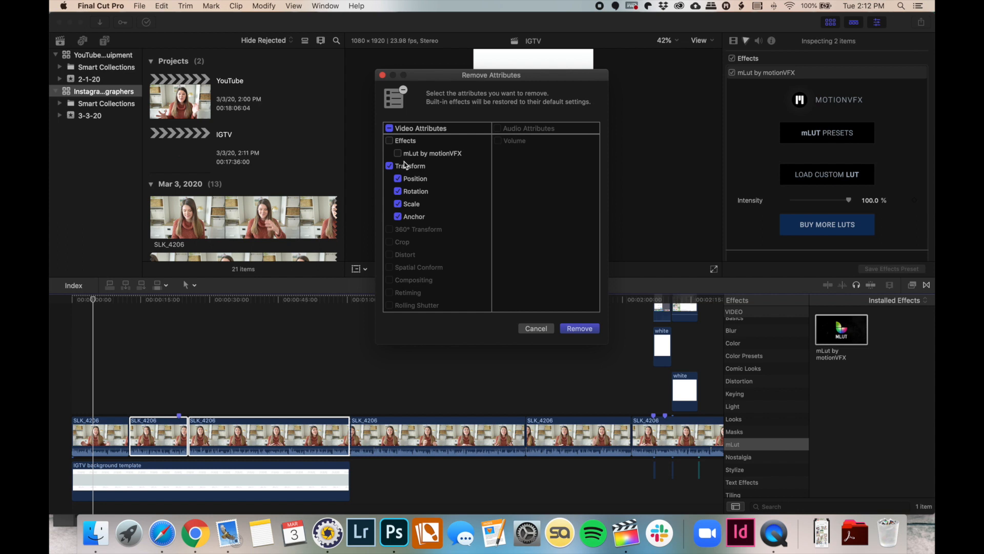
pyautogui.click(575, 327)
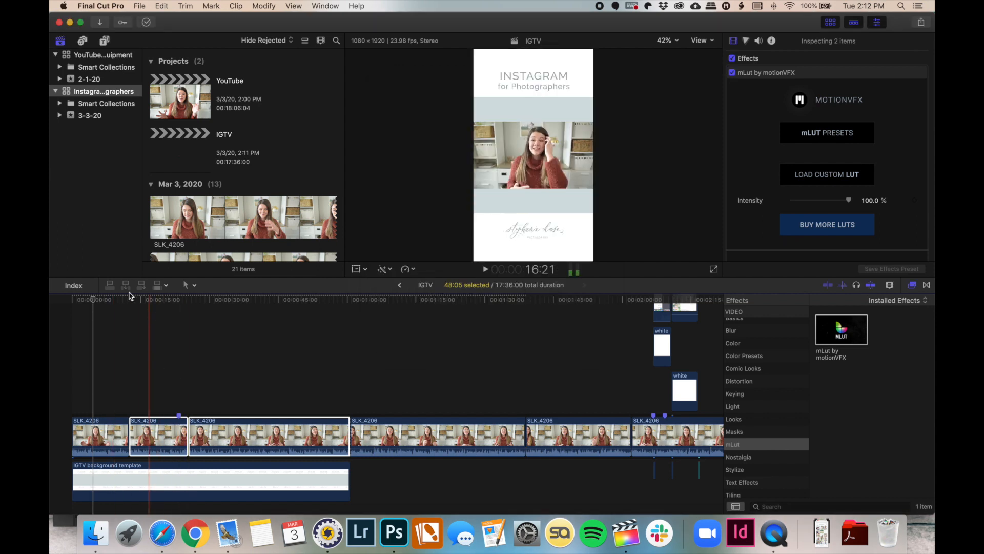
# Paste only the first clip's Position and Scale attributes onto the two selected clips and play back across the one-minute cut
pyautogui.click(154, 4)
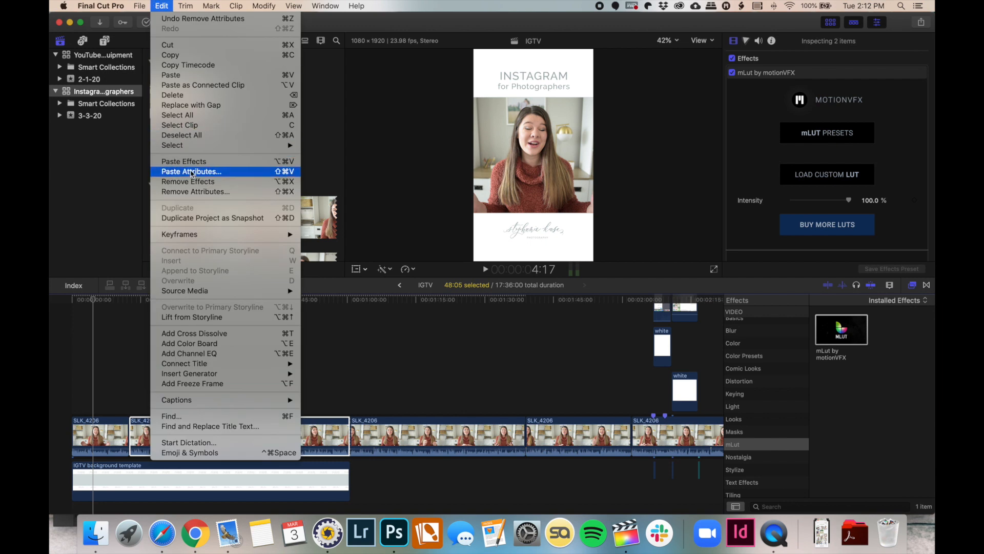
pyautogui.click(193, 172)
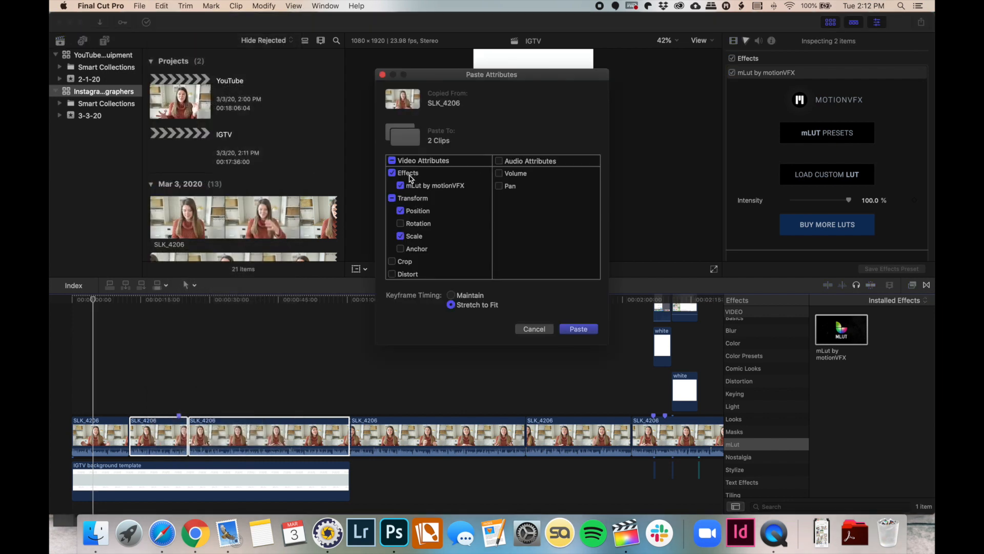
pyautogui.scroll(-3, 454, 218)
pyautogui.scroll(3, 453, 218)
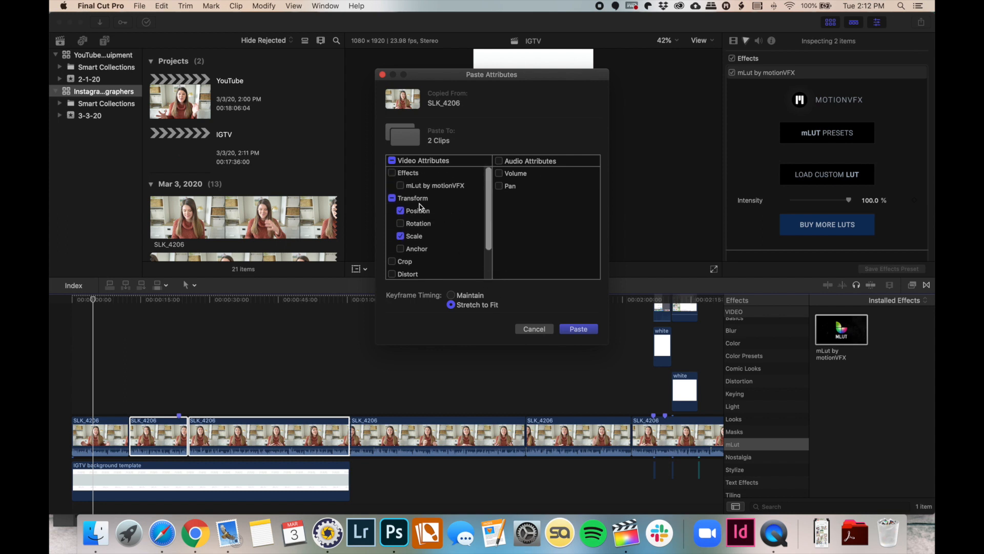
pyautogui.click(573, 329)
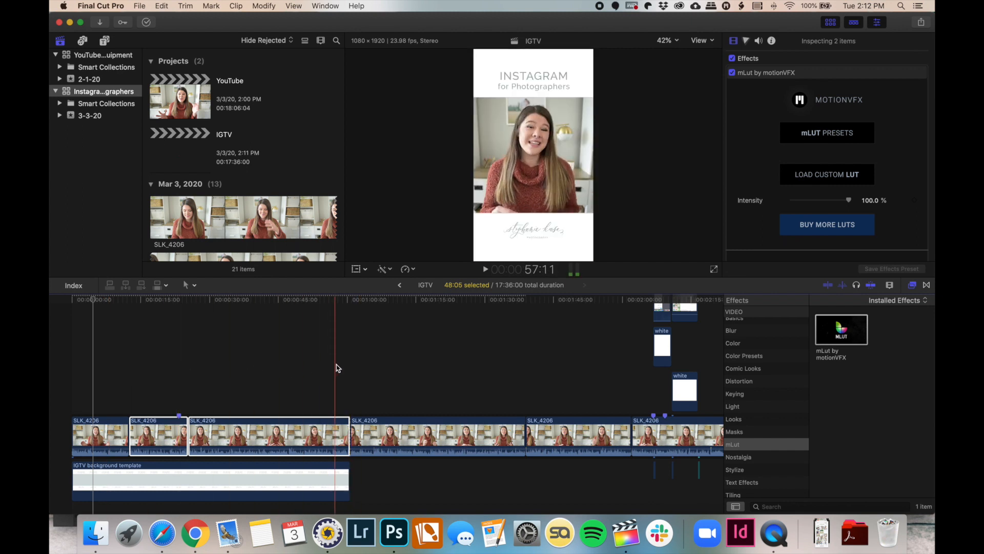
pyautogui.press('space')
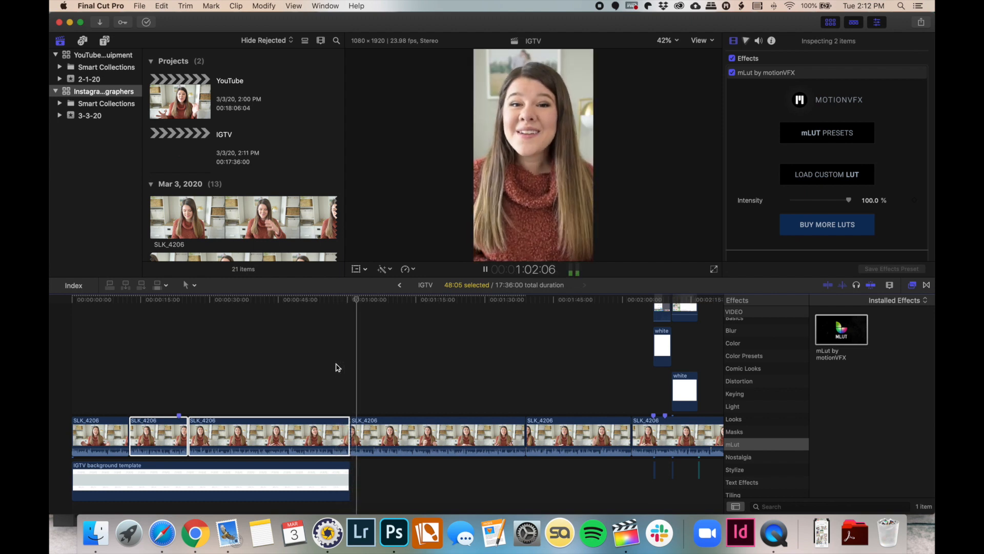
pyautogui.press('space')
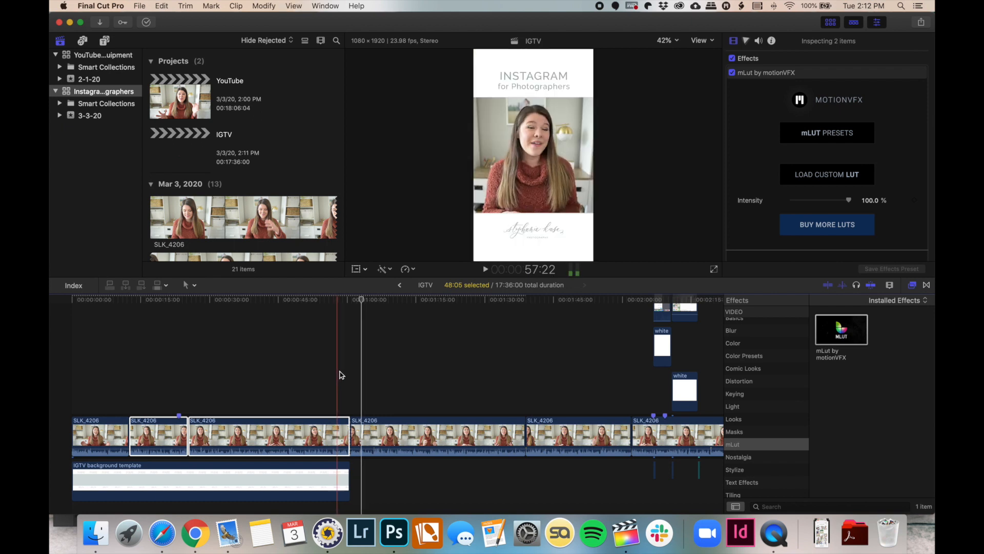